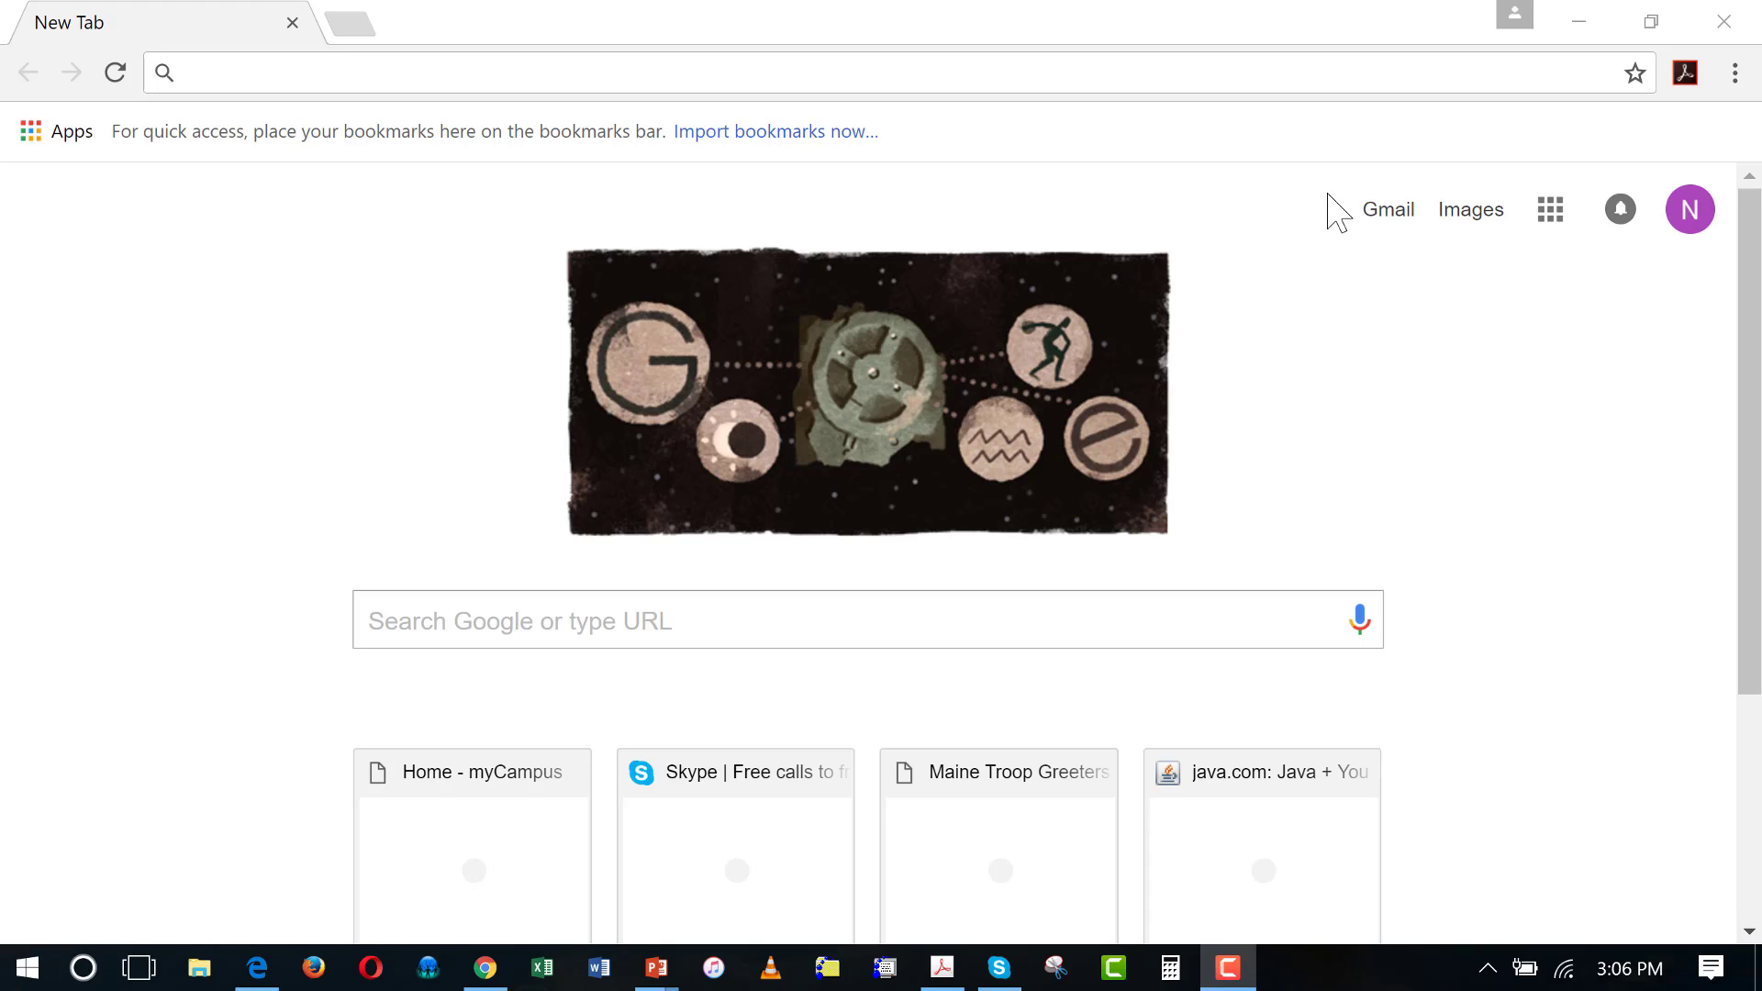
{"action": "left_click", "coordinate": [210, 70]}
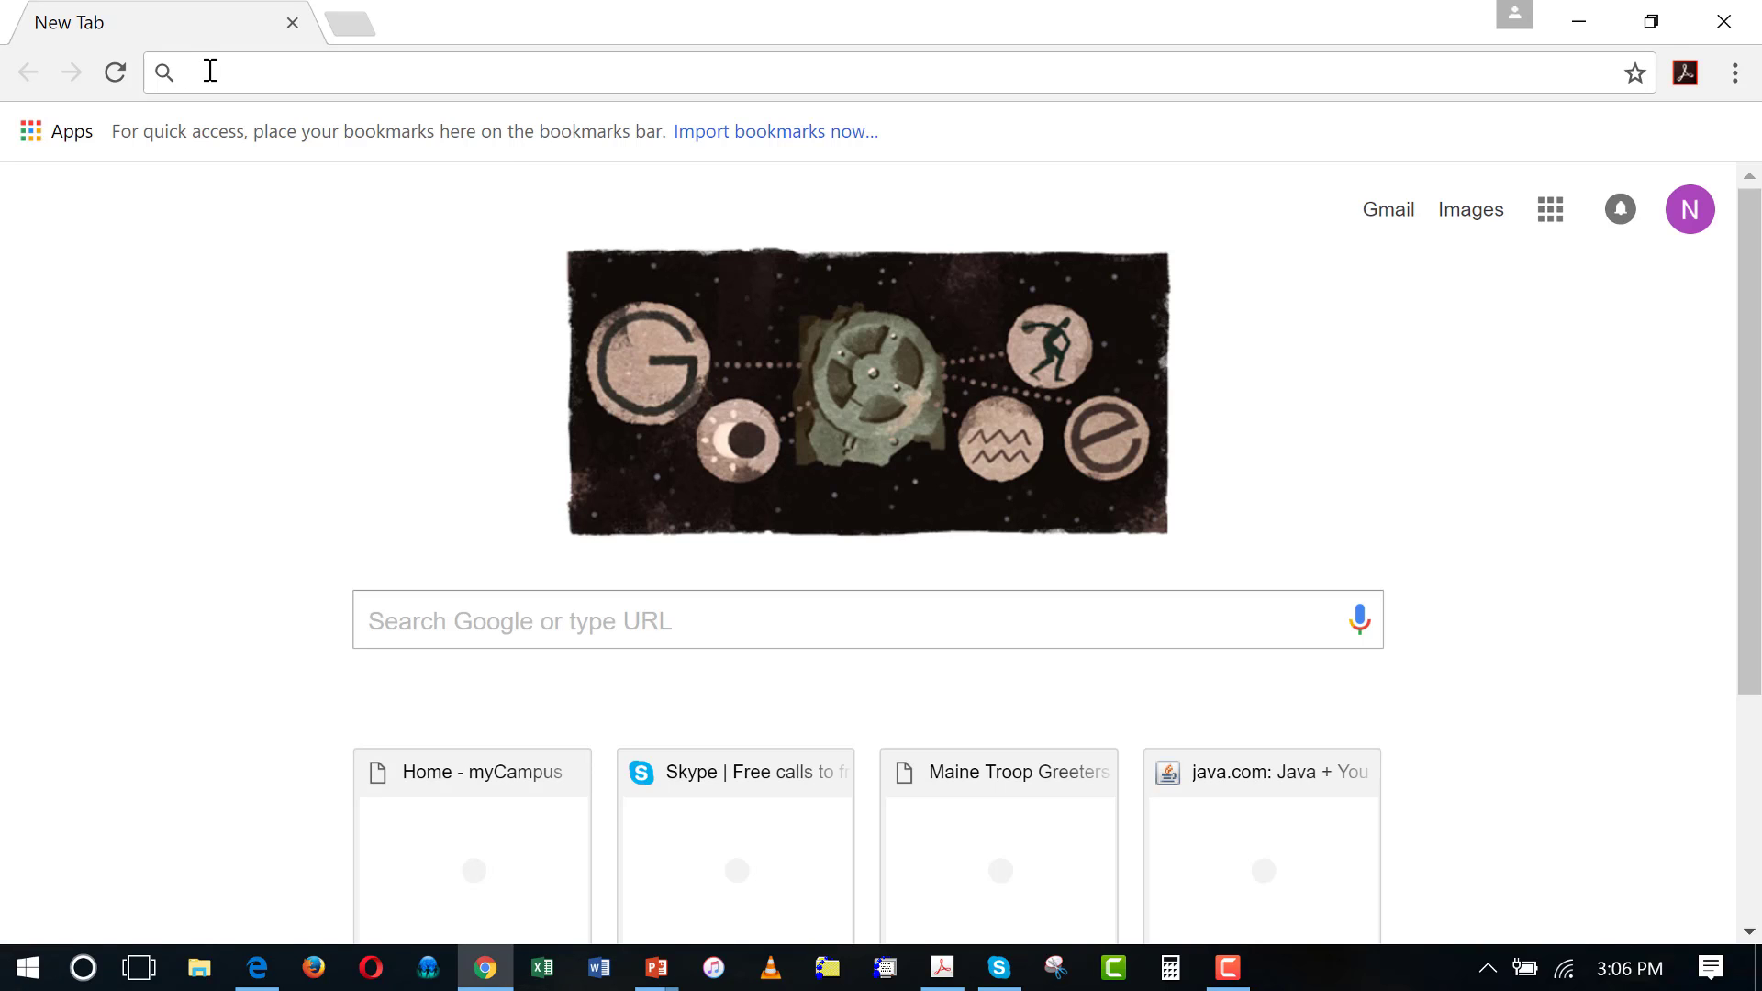
{"action": "type", "text": "www"}
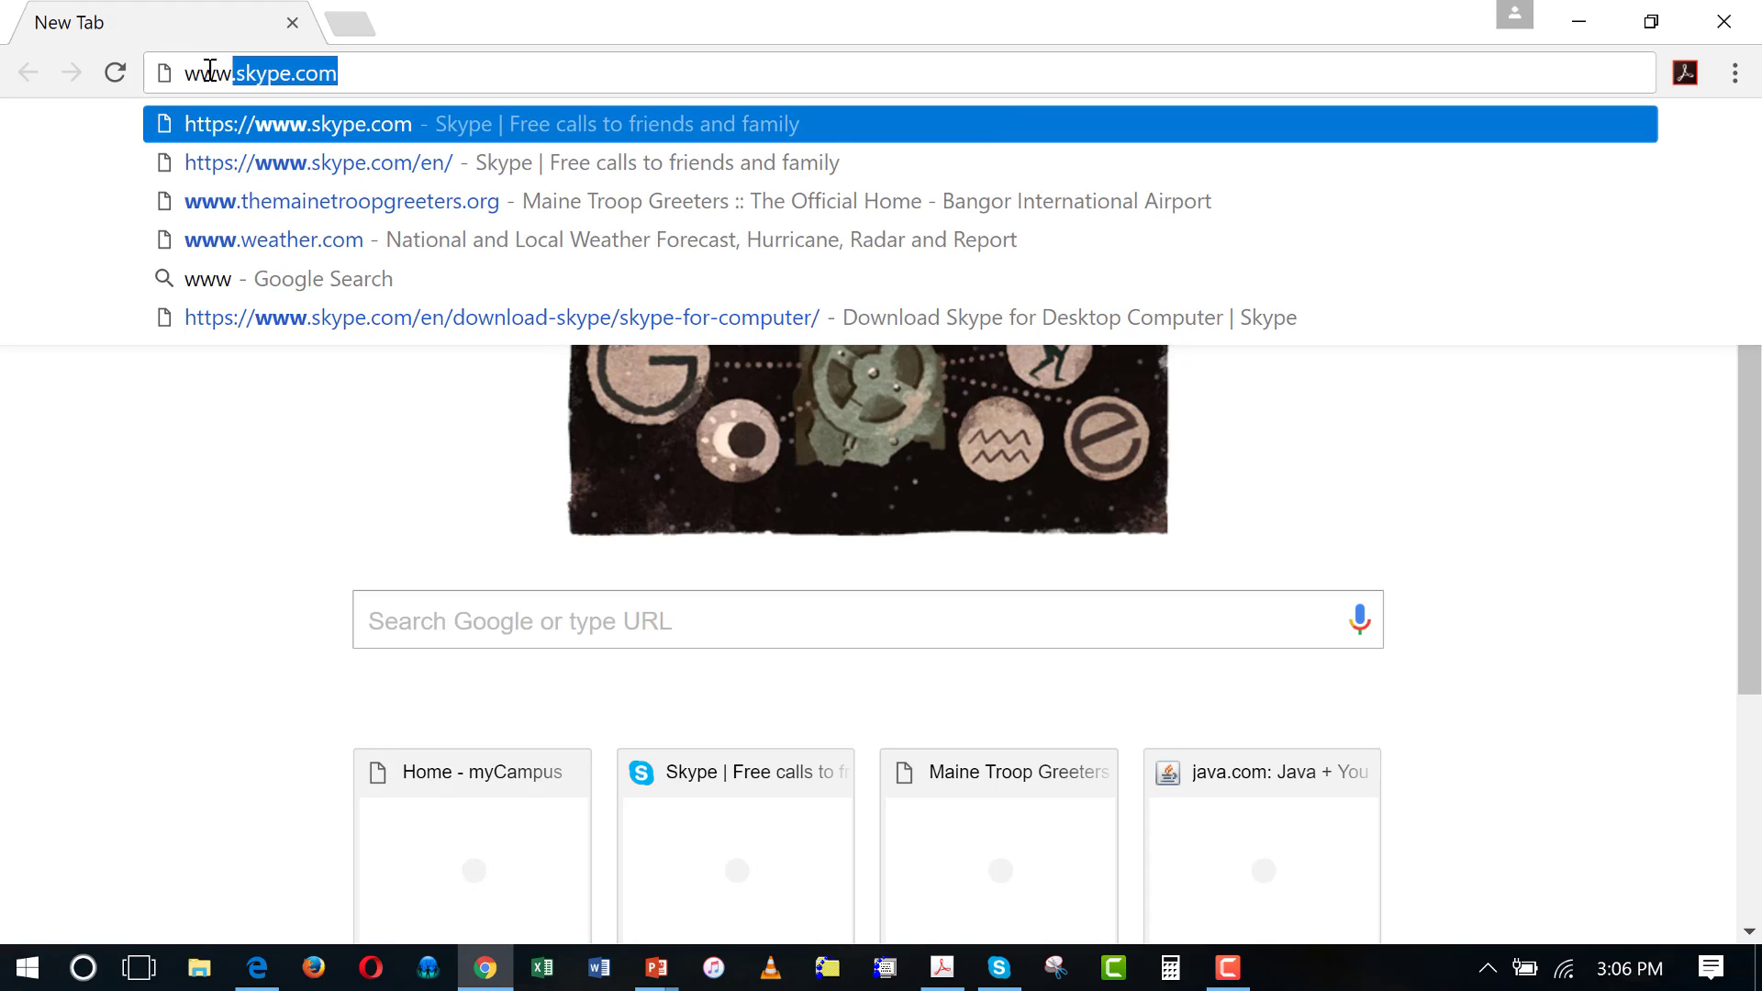
{"action": "type", "text": "."}
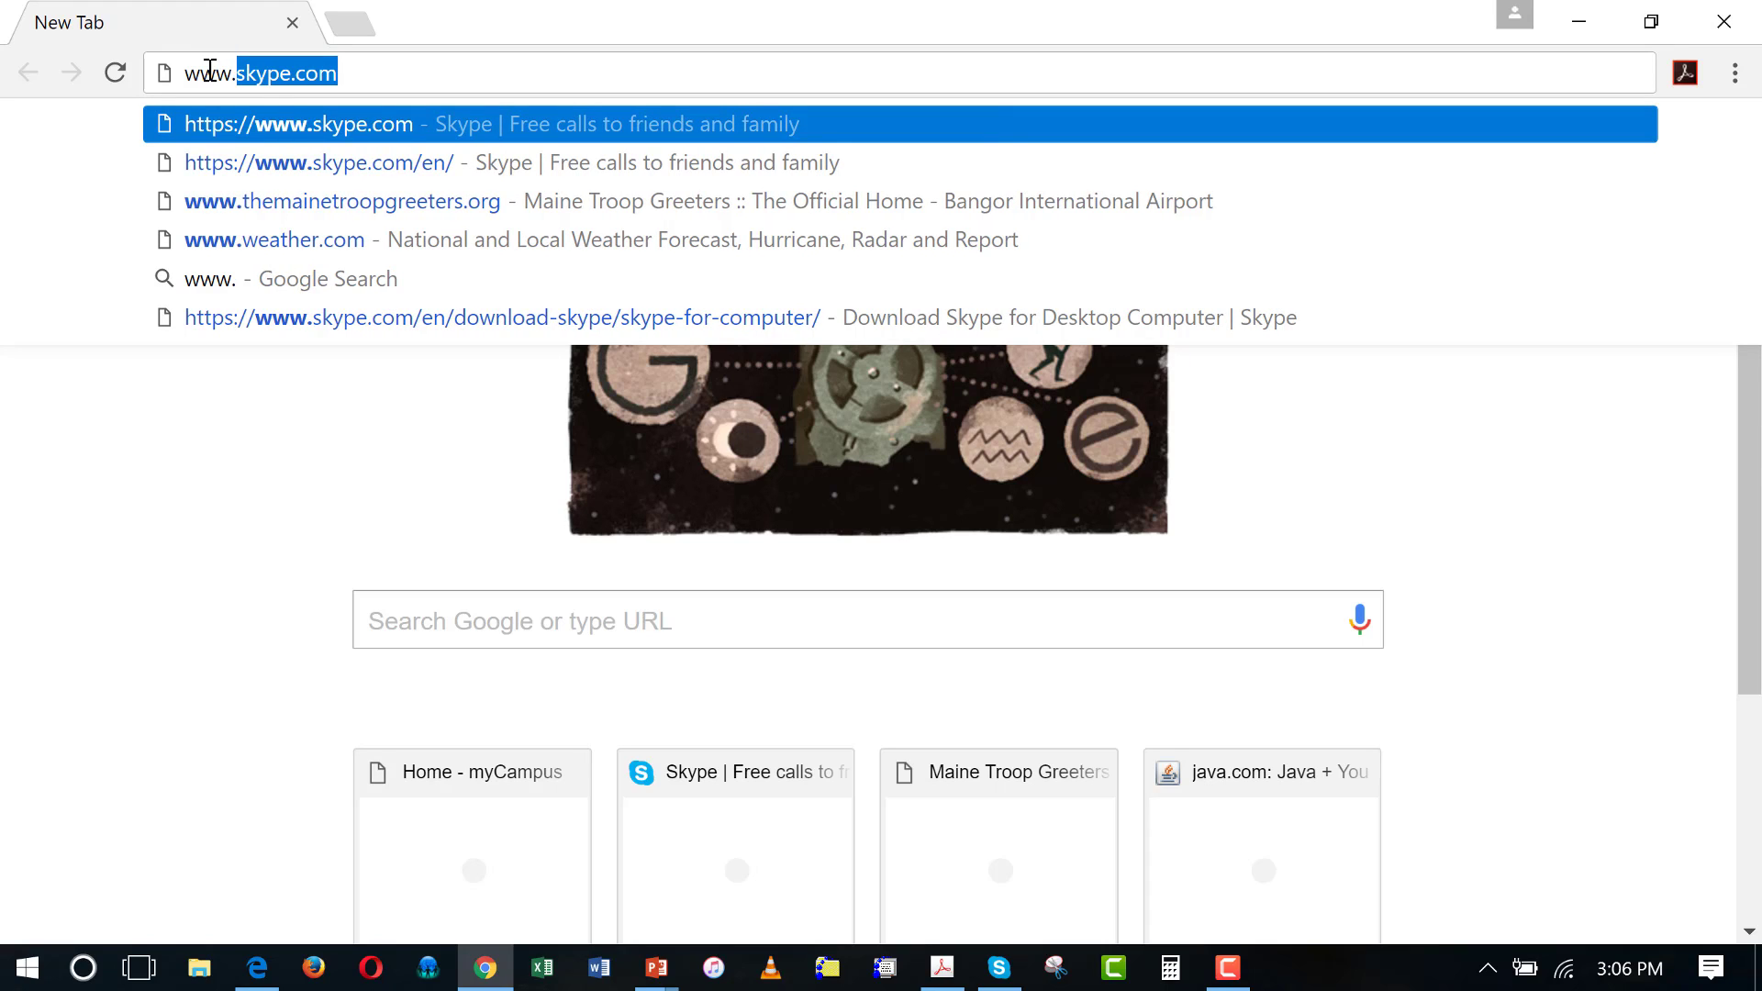
{"action": "type", "text": "m"}
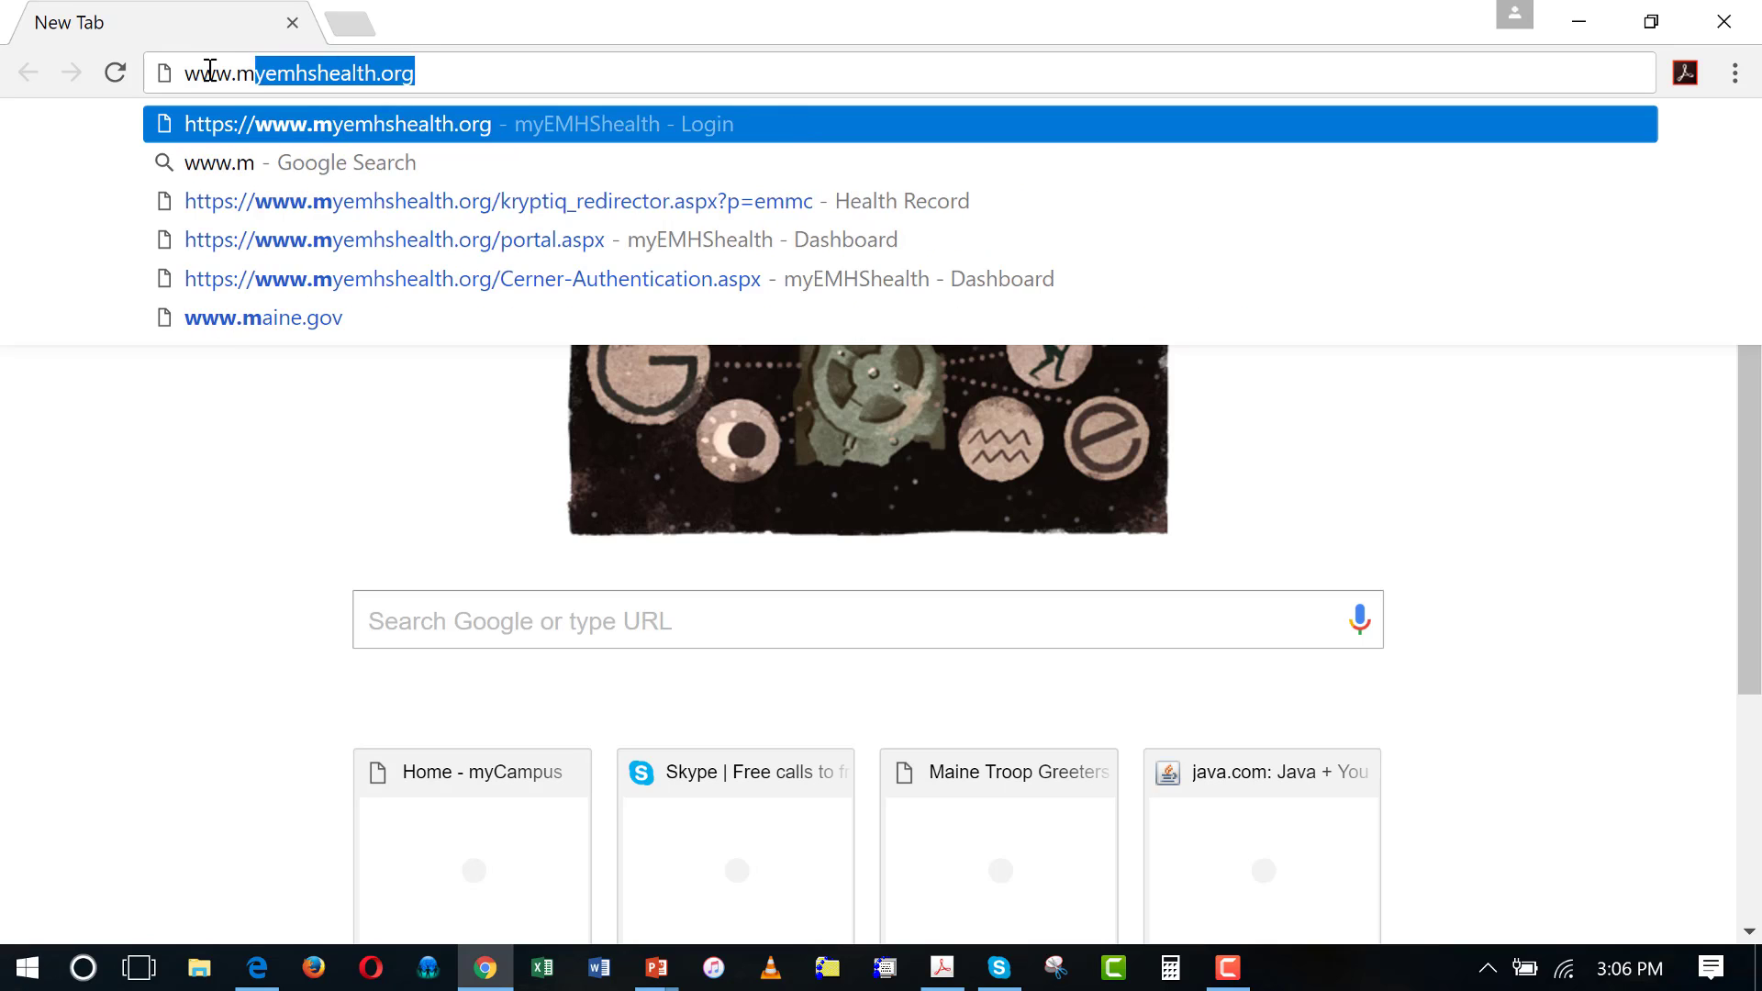
{"action": "type", "text": "bs."}
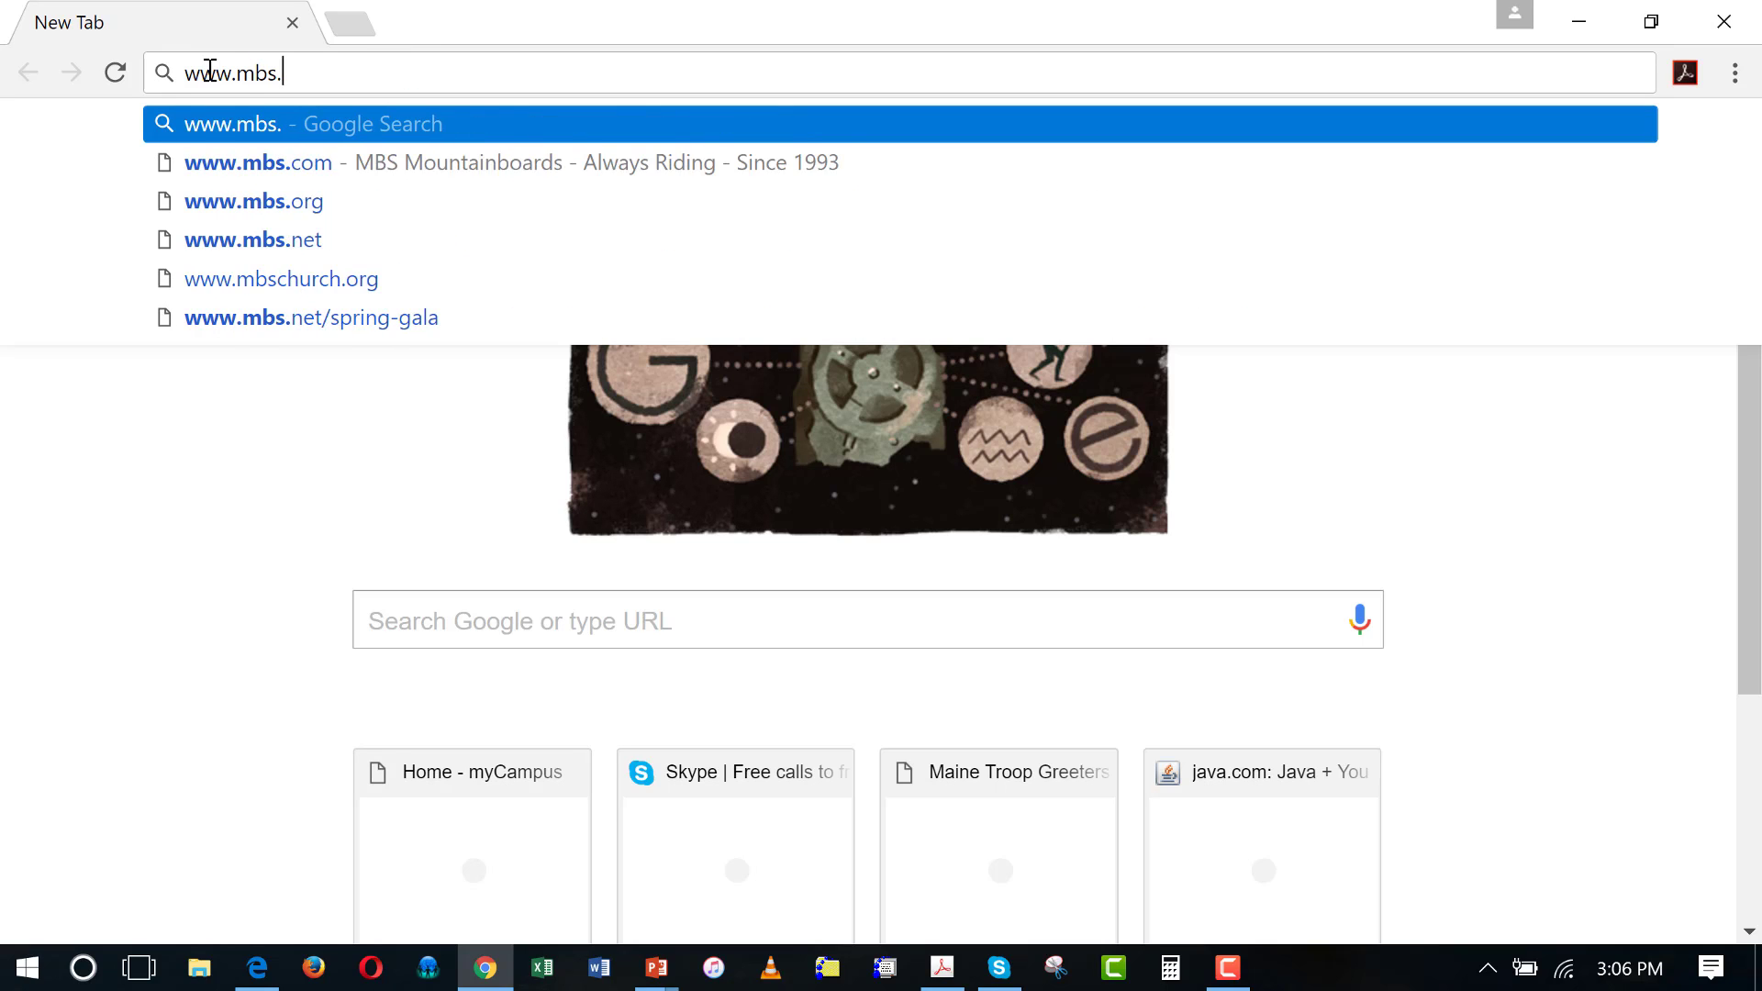
{"action": "type", "text": "maine.edu"}
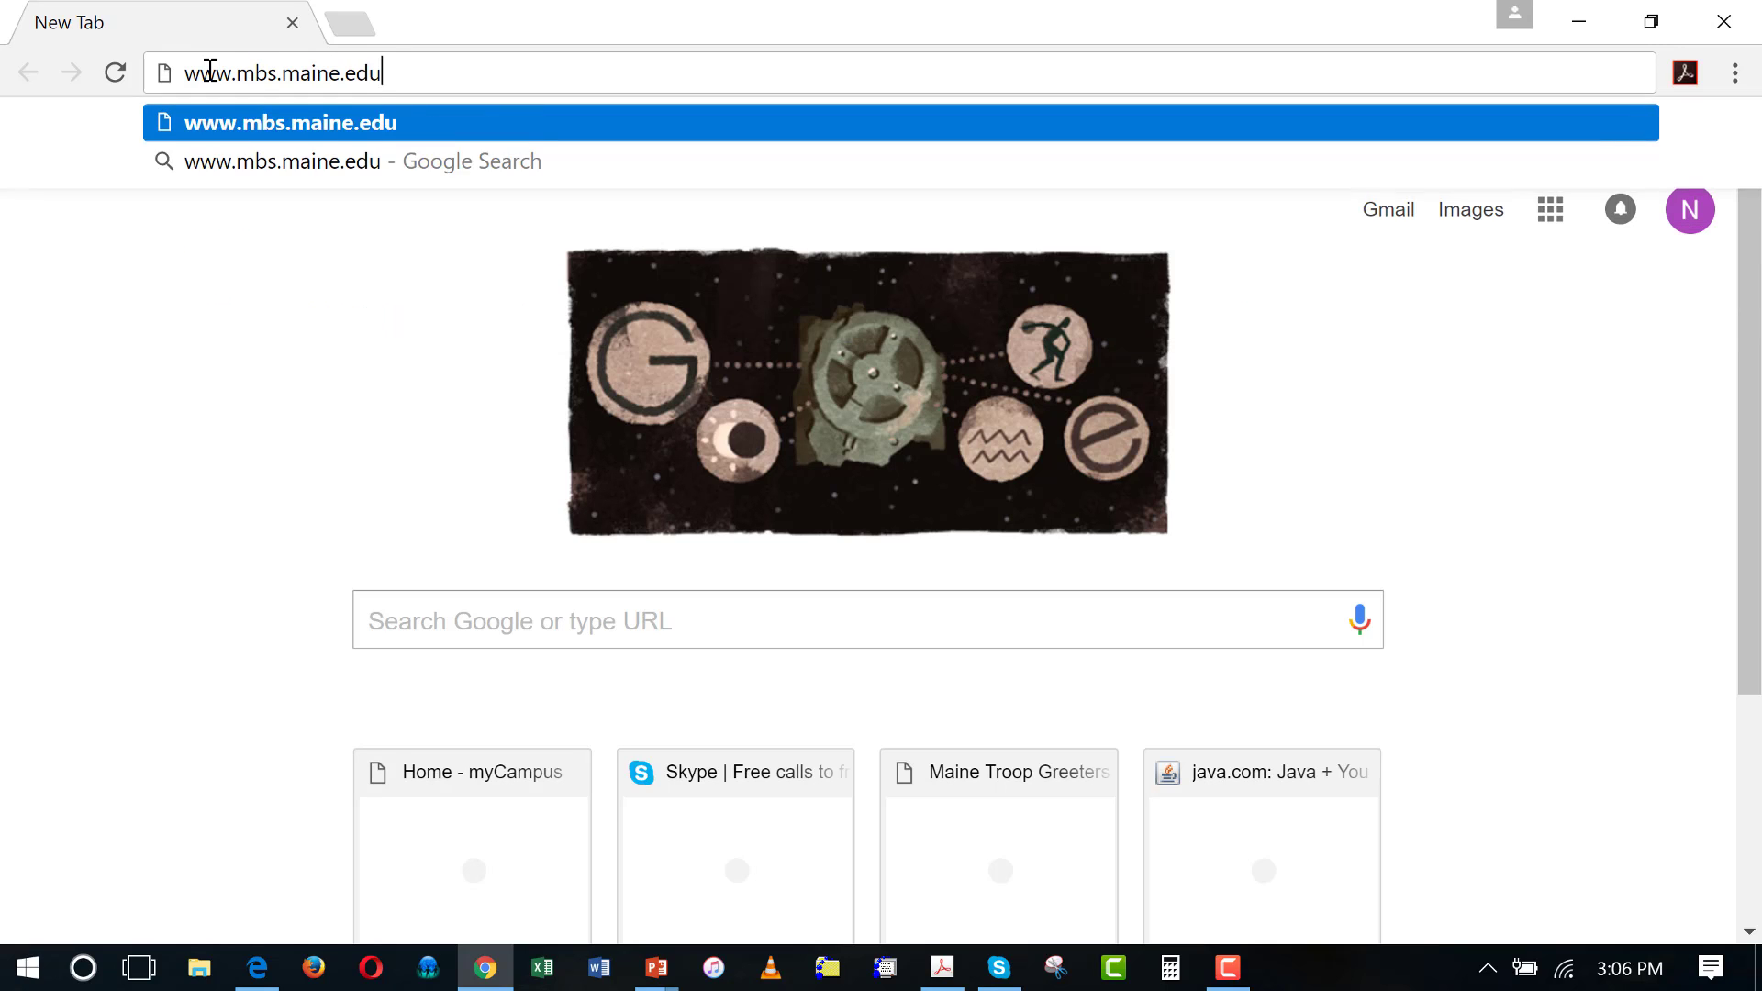
{"action": "key", "text": "Return"}
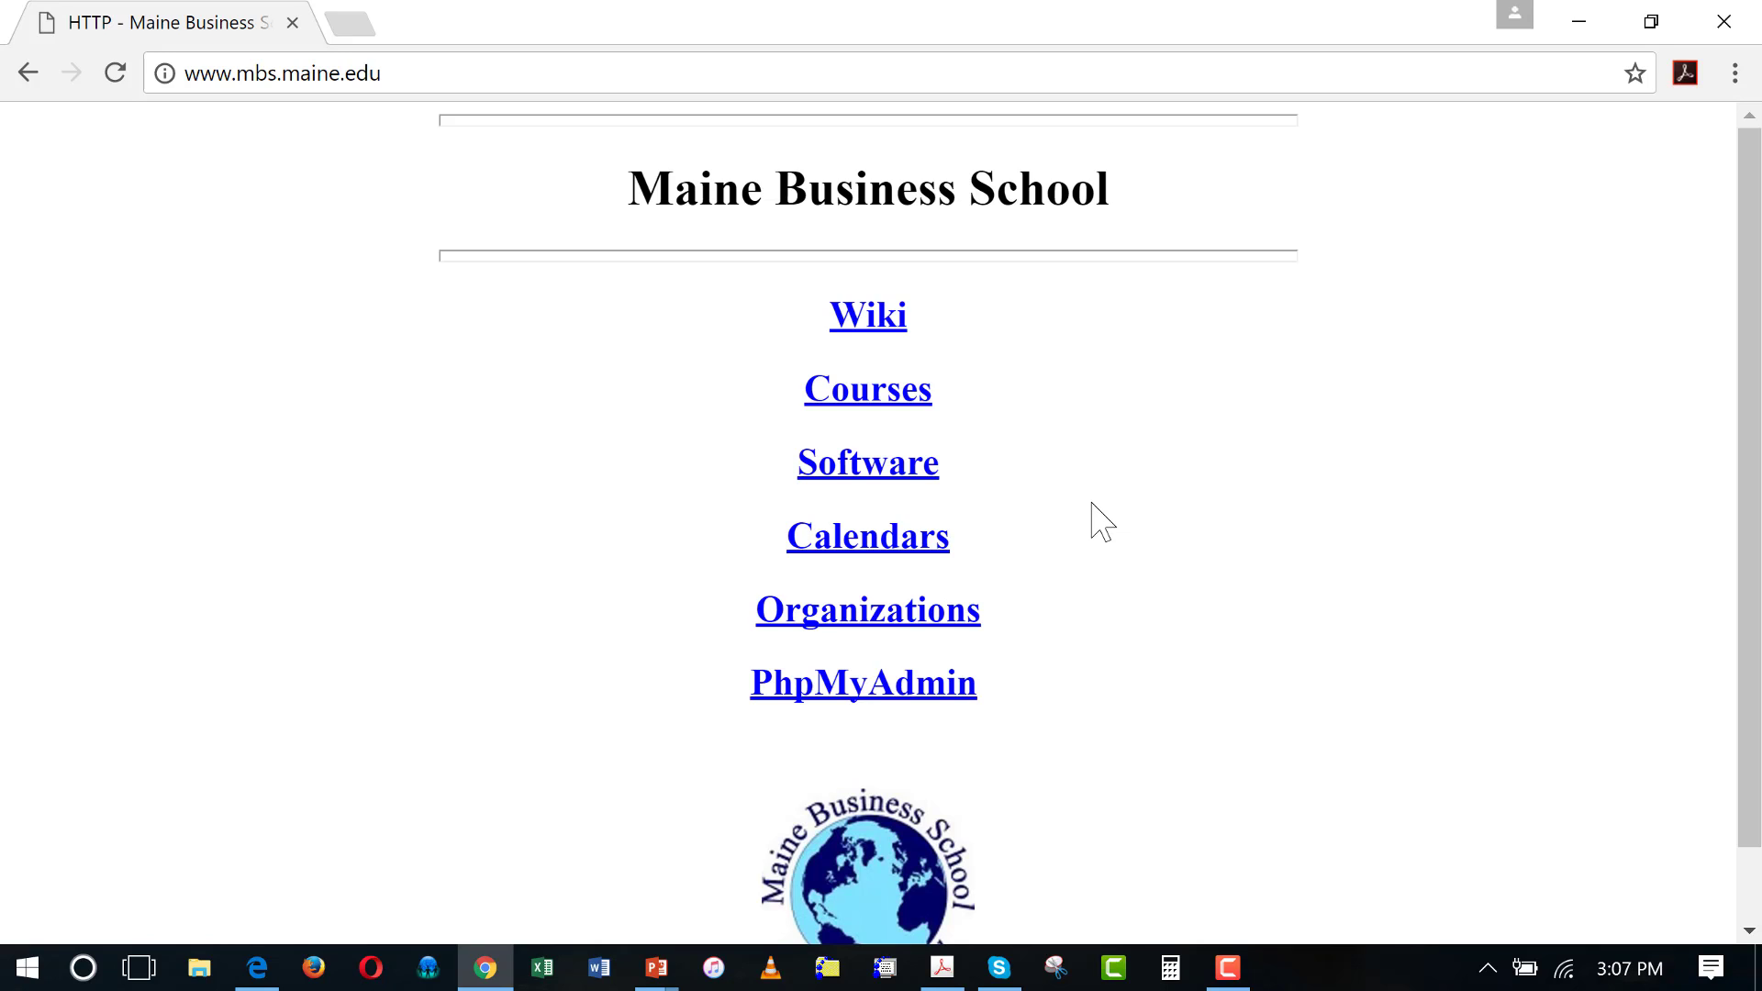
Go to Software > Windows and download sshclient3.2.9.exe from the SSH link
{"action": "left_click", "coordinate": [868, 473]}
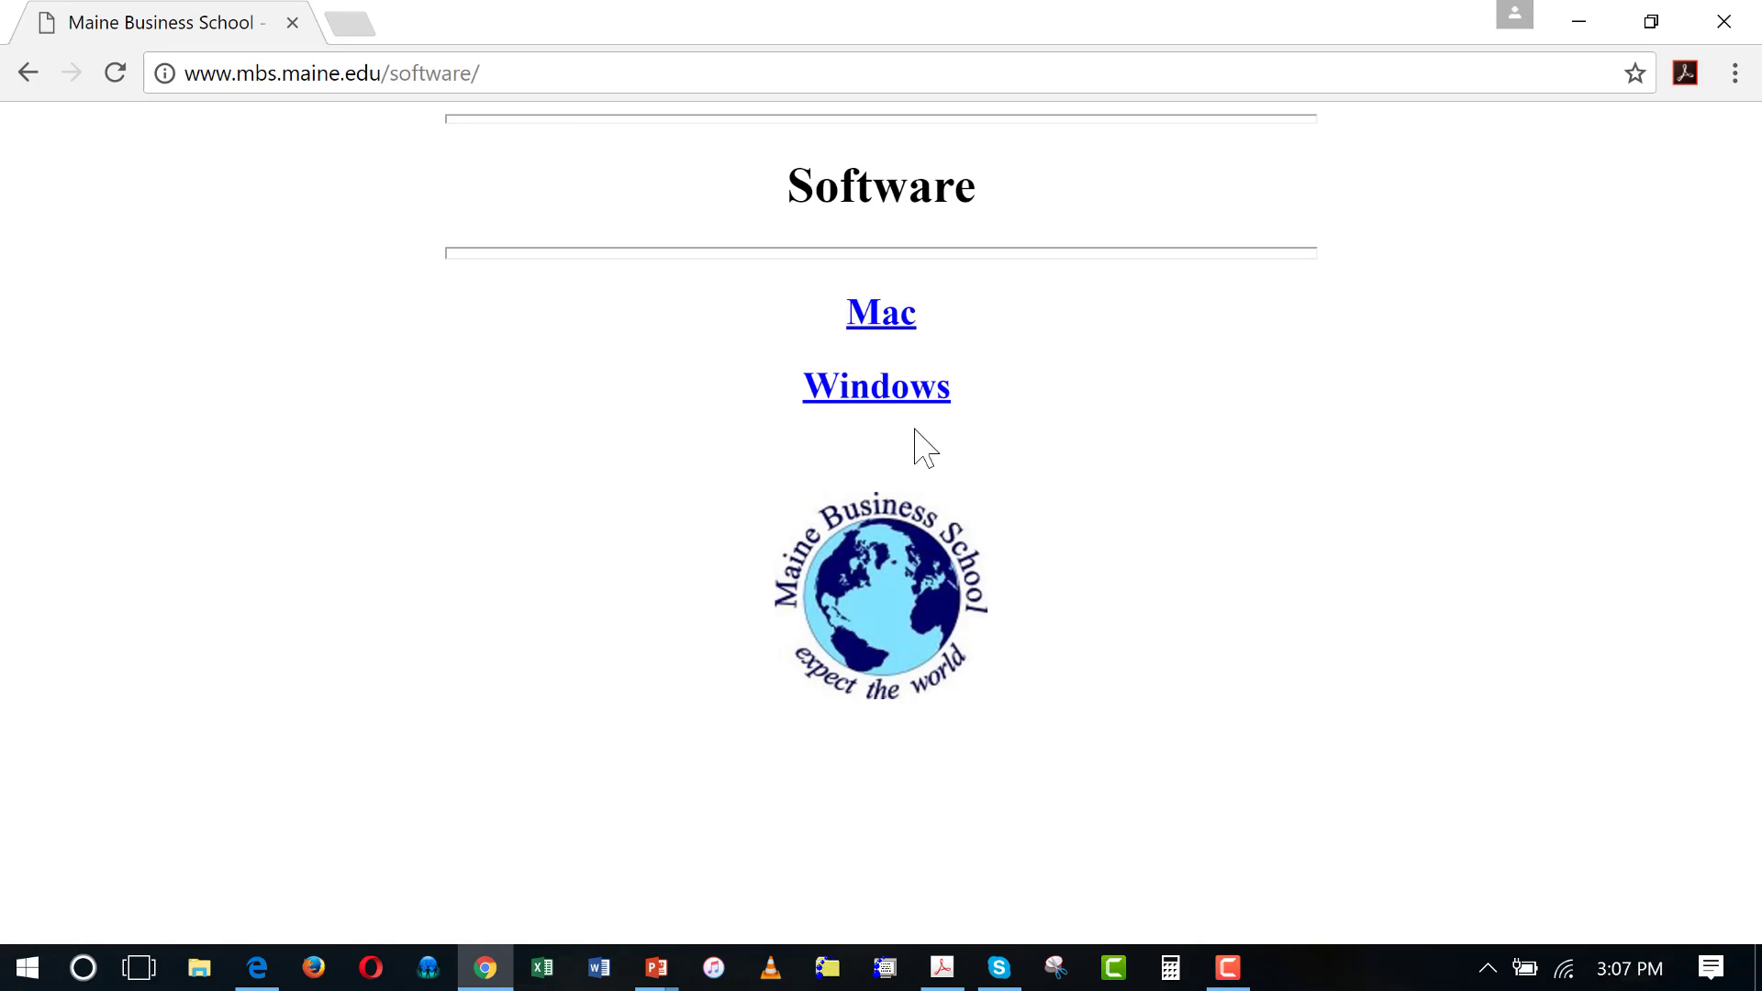
{"action": "left_click", "coordinate": [876, 396]}
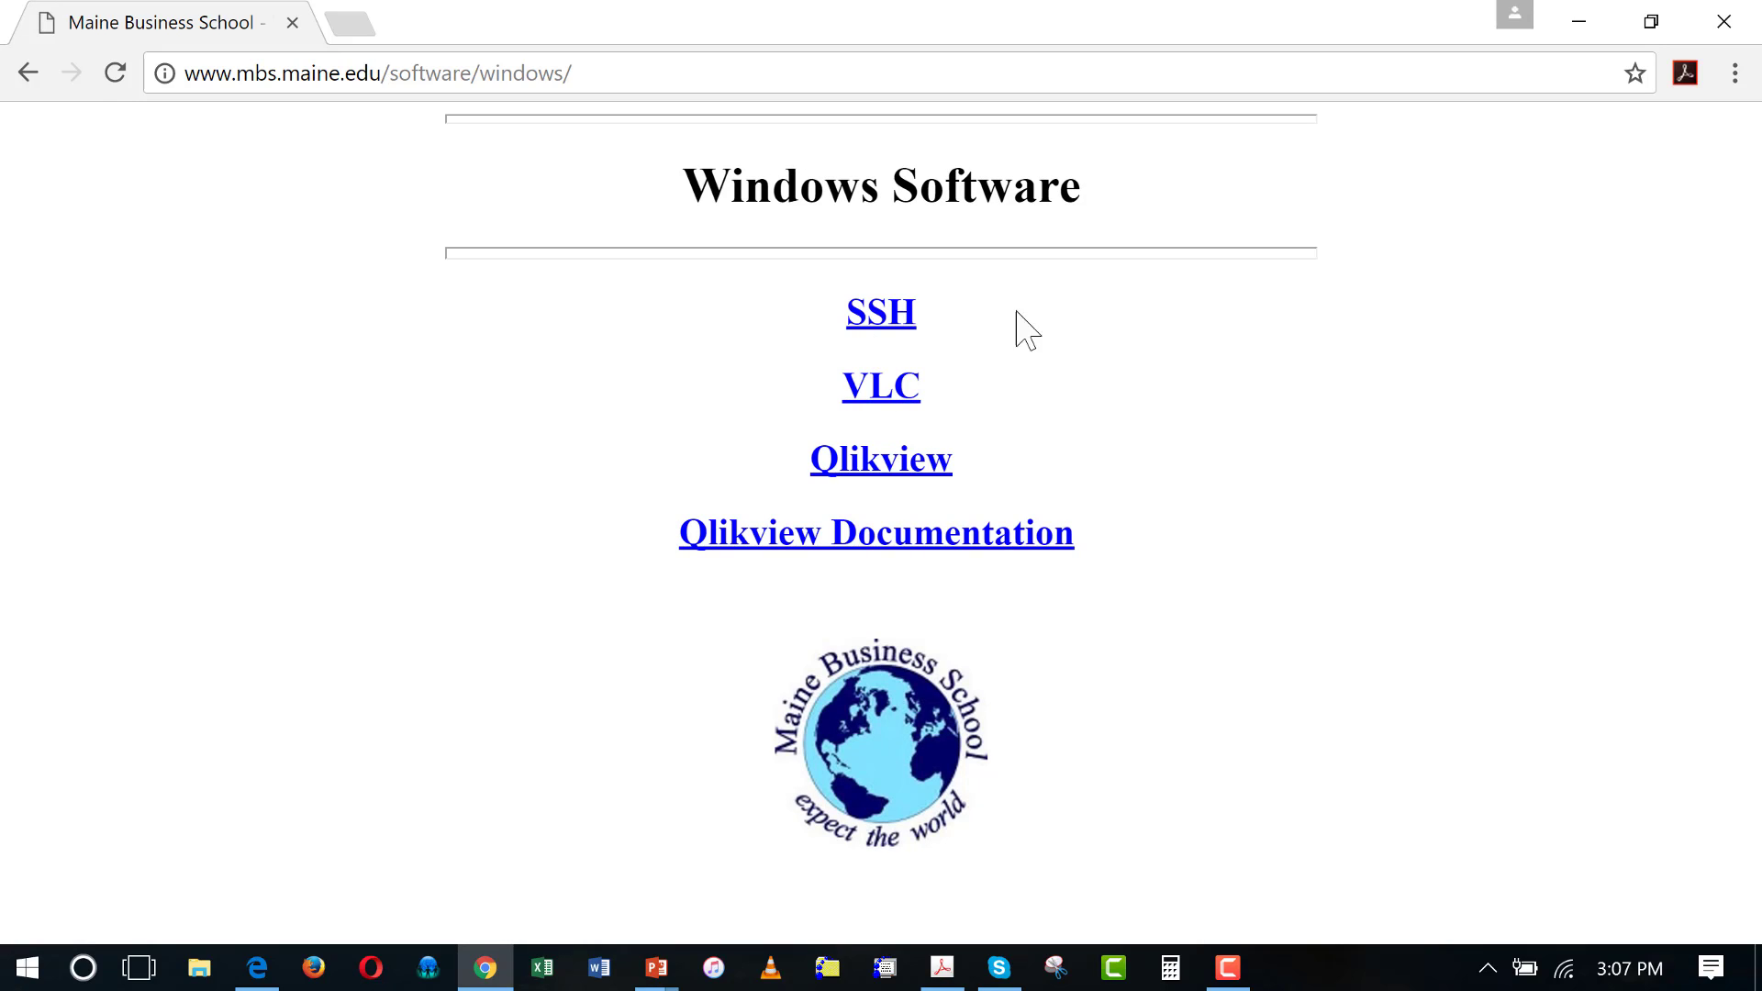
{"action": "left_click", "coordinate": [875, 312]}
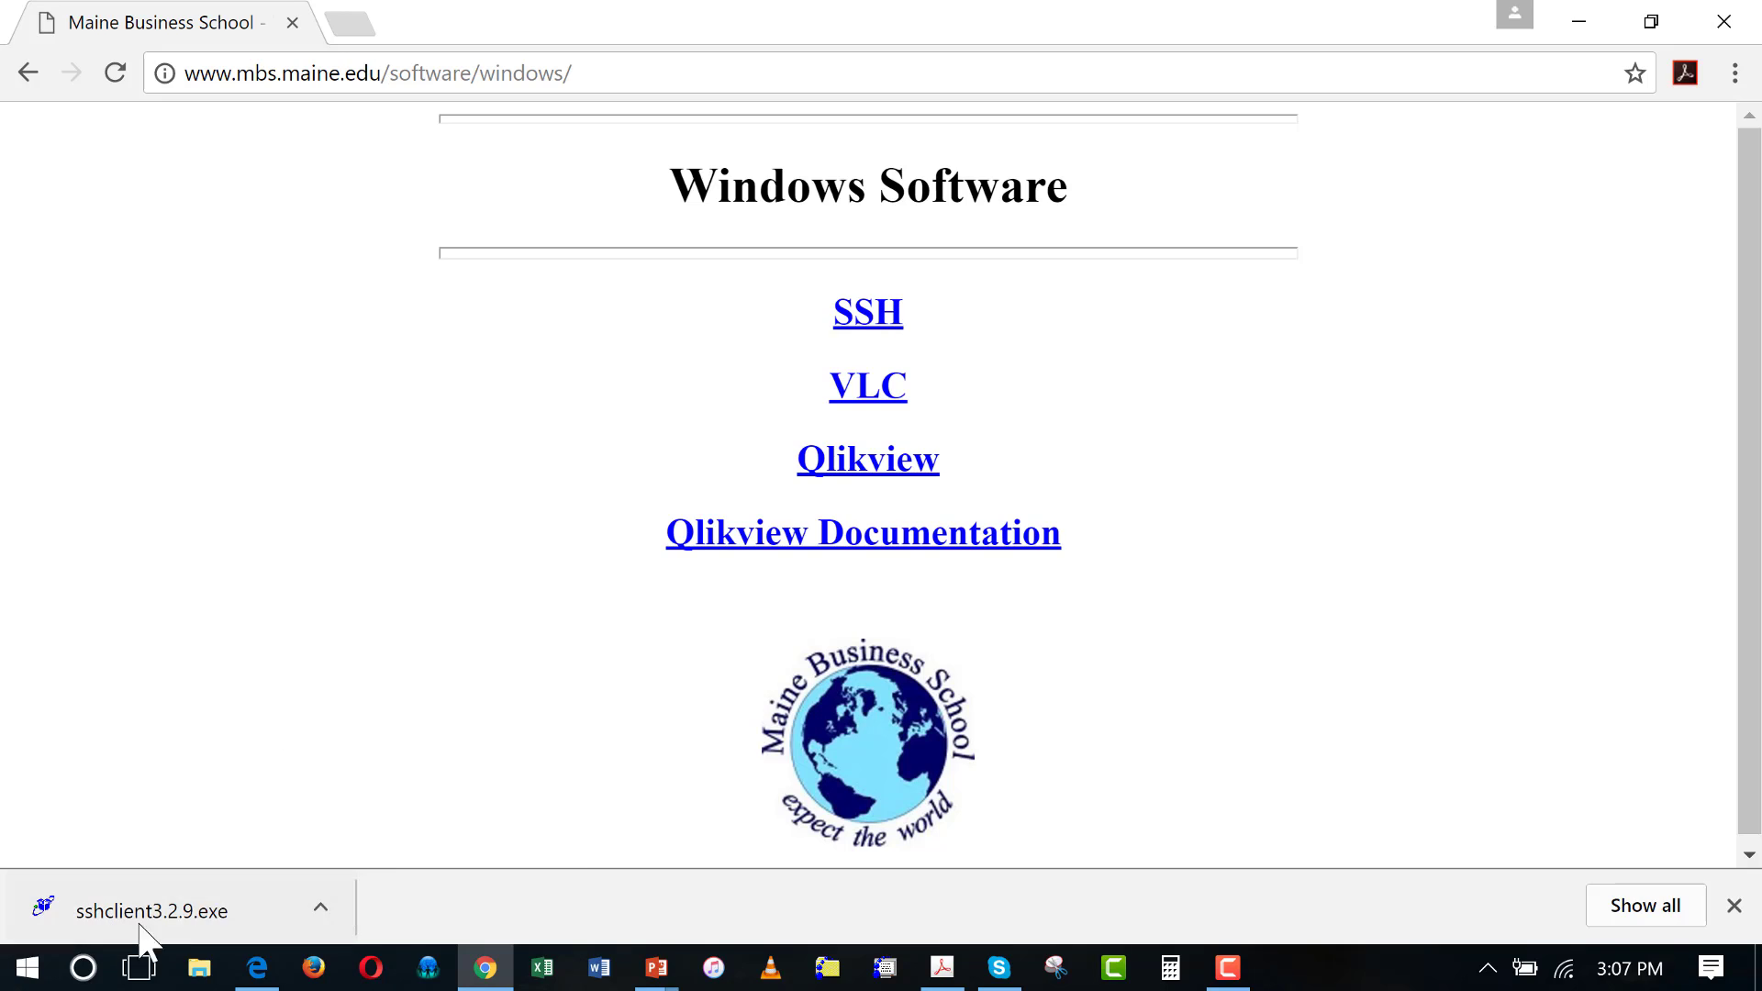
View the installer's download options, then start the Cyberduck-5.3.7.23440.zip download from the Mac Software page
{"action": "left_click", "coordinate": [330, 908]}
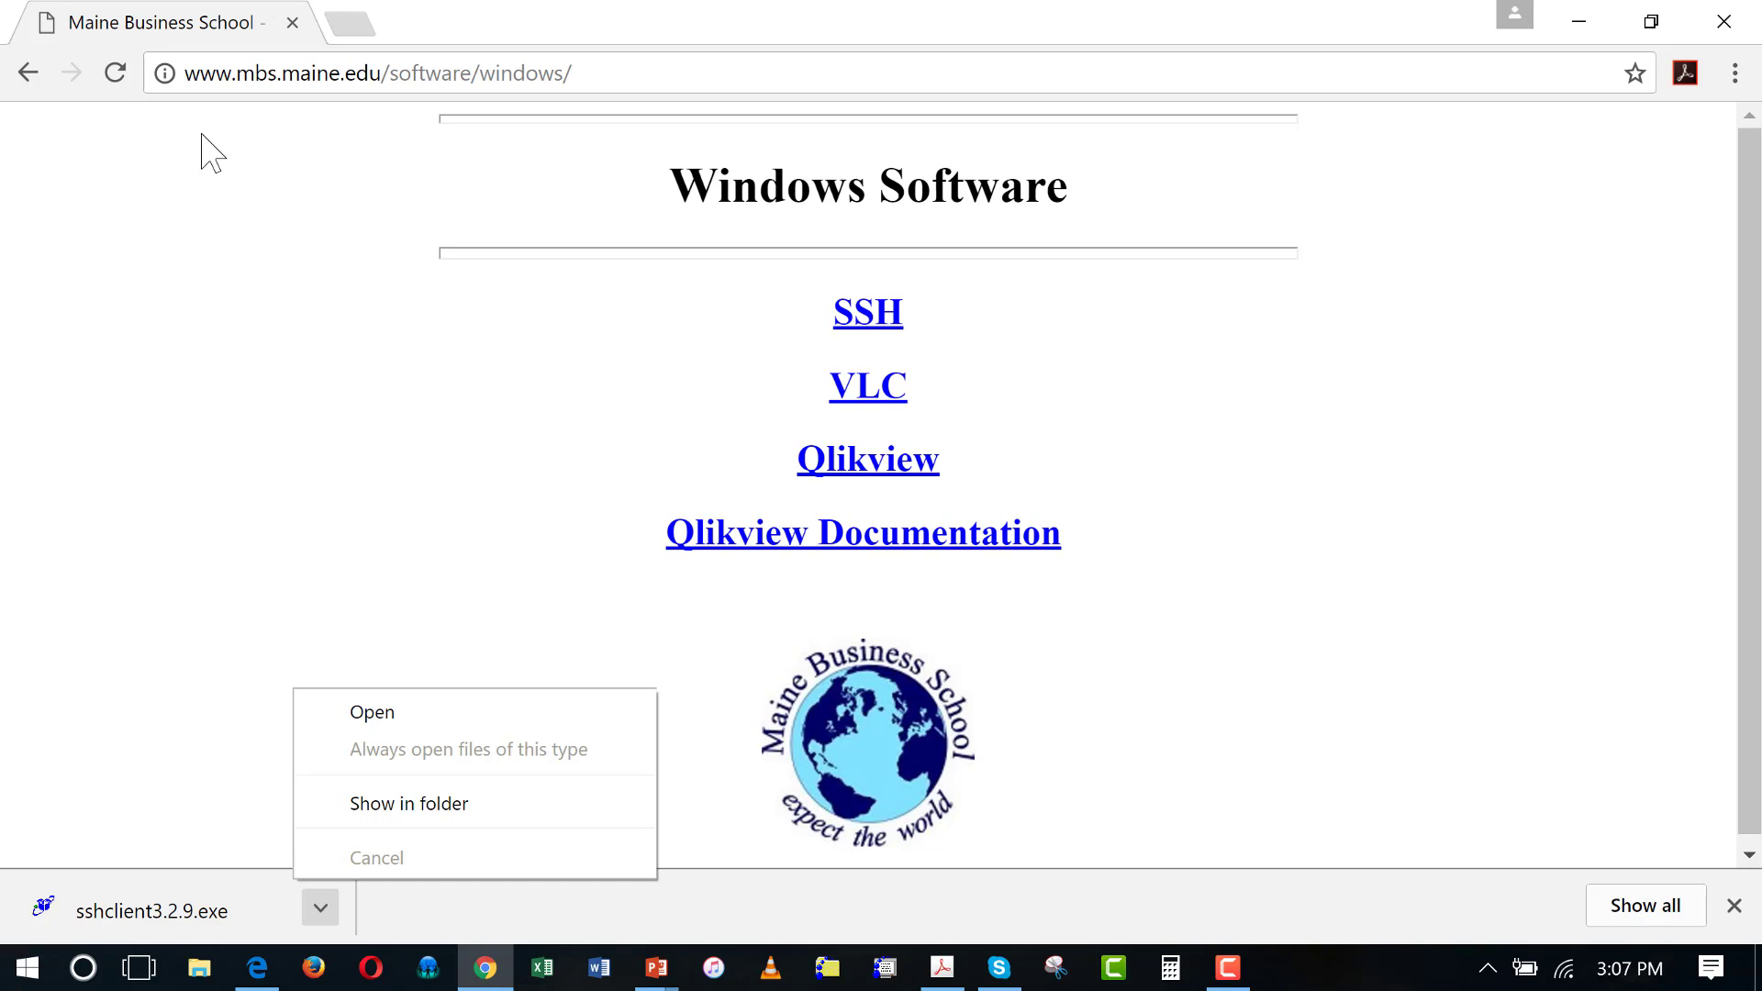
{"action": "left_click", "coordinate": [26, 77]}
{"action": "left_click", "coordinate": [26, 77]}
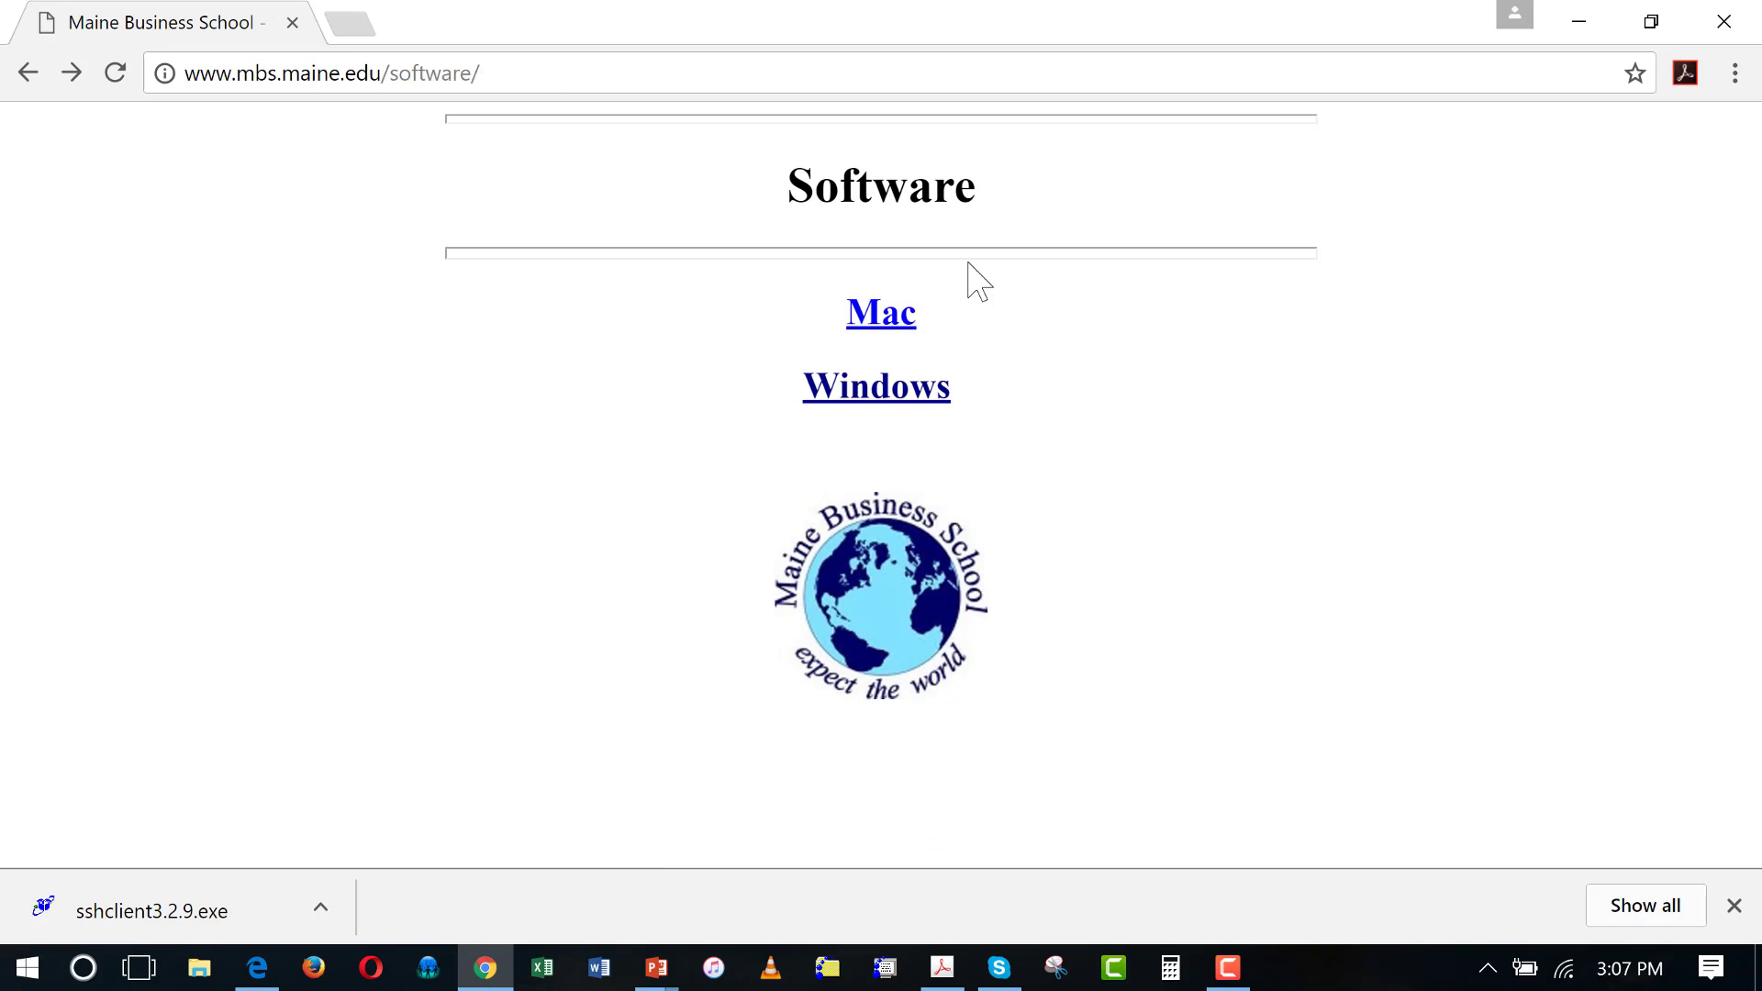
{"action": "left_click", "coordinate": [906, 312]}
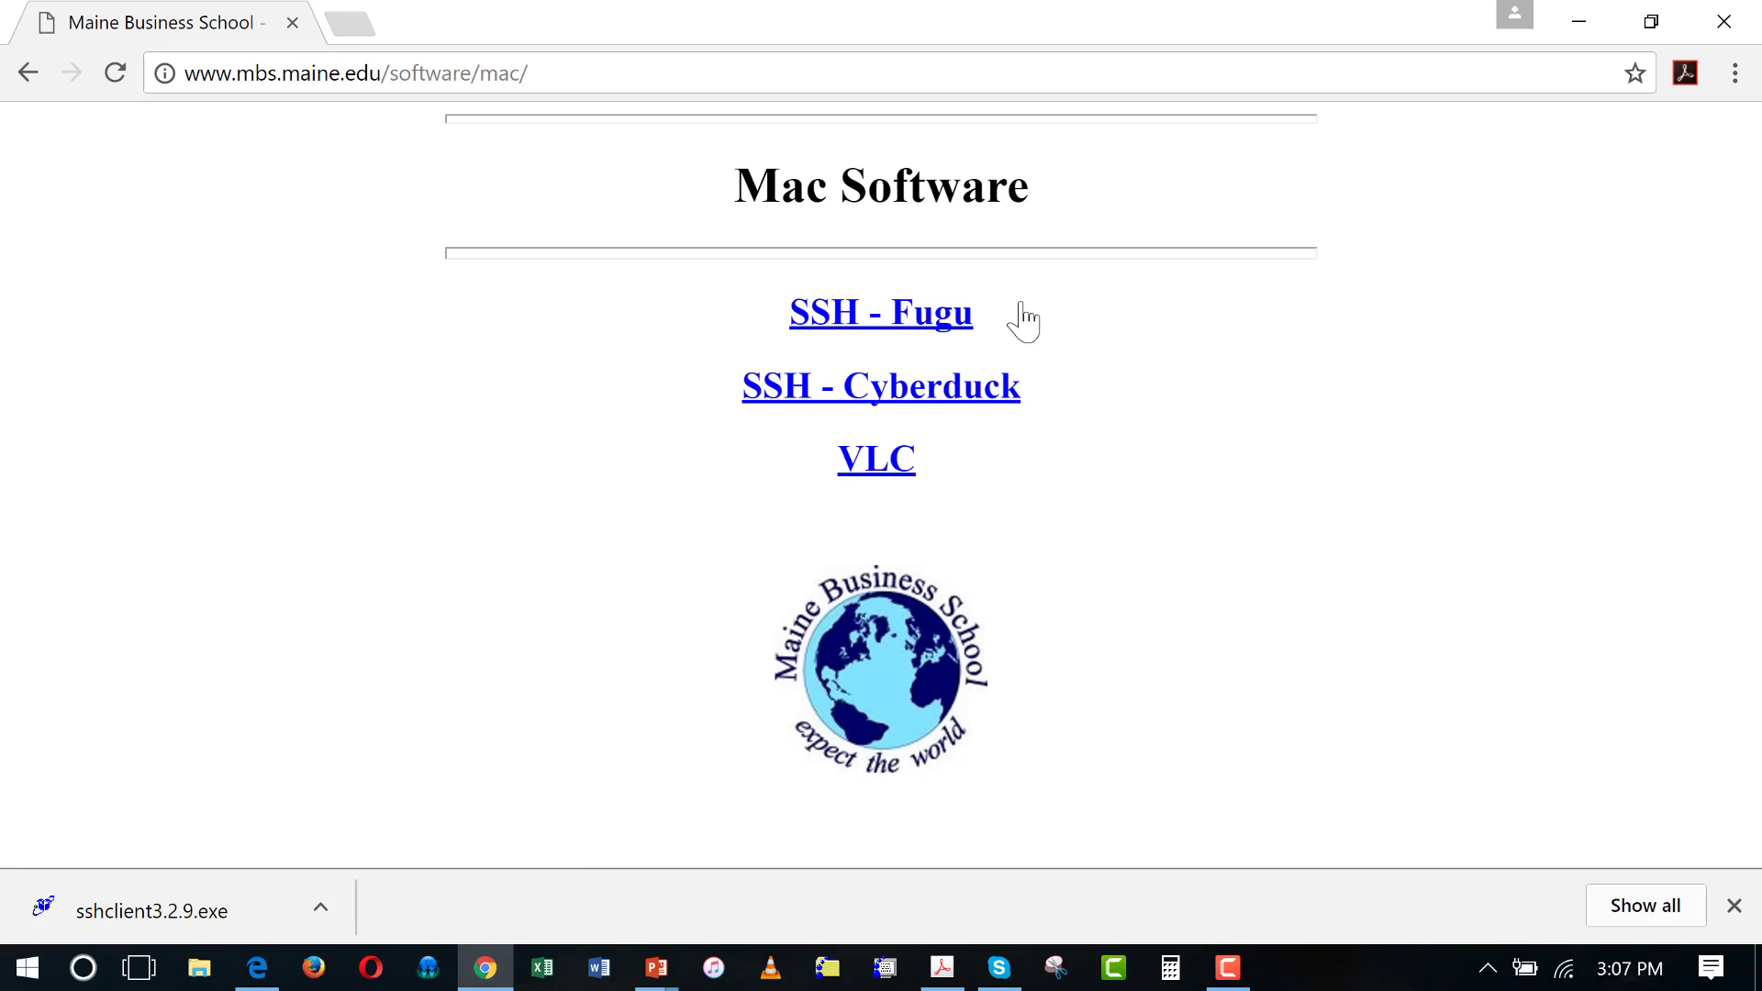
{"action": "left_click", "coordinate": [900, 402]}
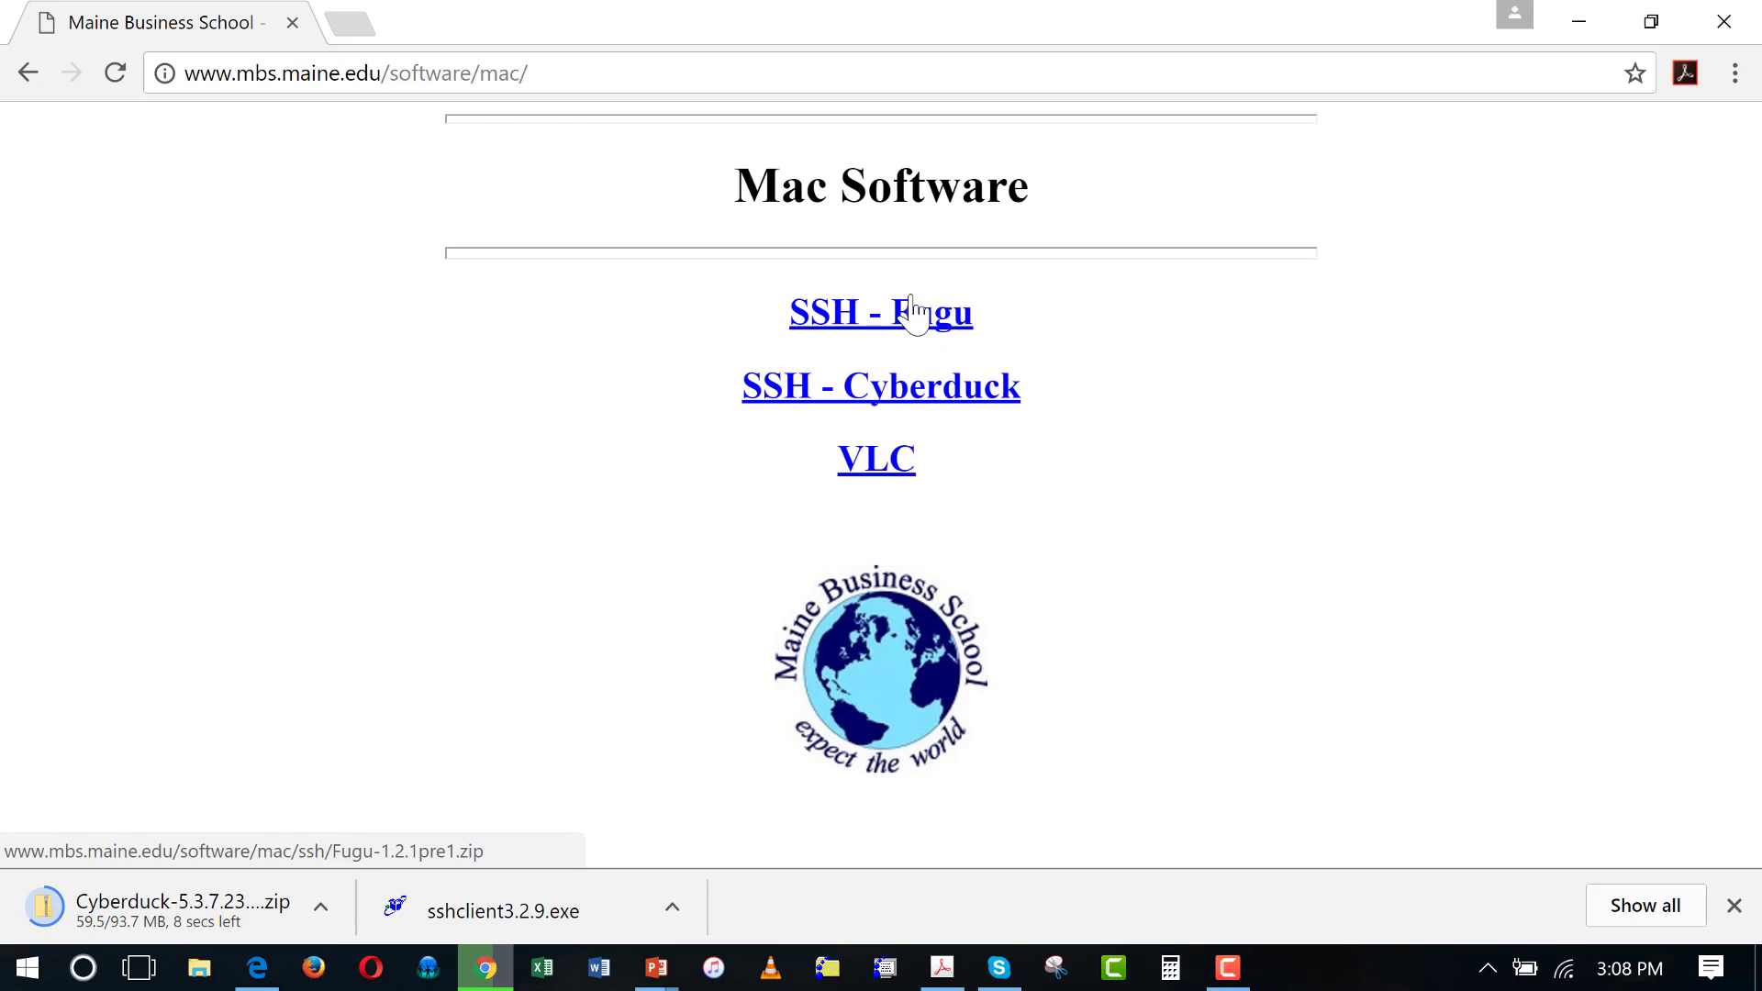
Close Chrome and cancel the unfinished Cyberduck download
{"action": "left_click", "coordinate": [1725, 28]}
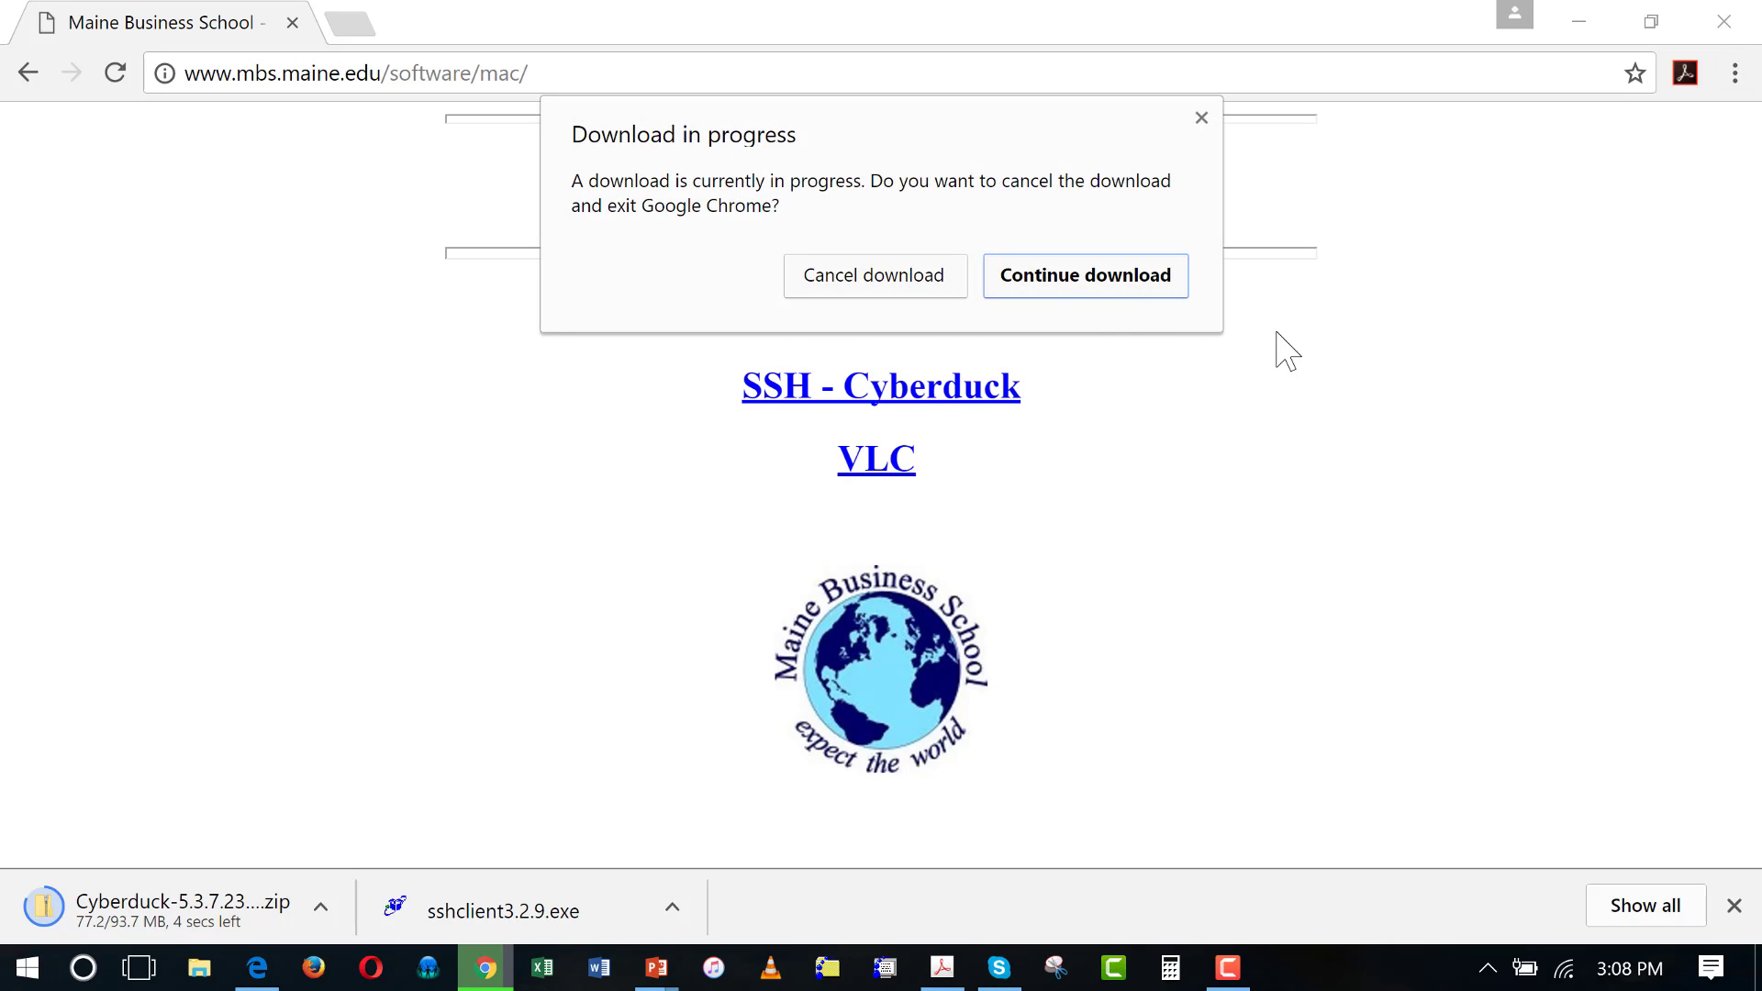
{"action": "left_click", "coordinate": [927, 293]}
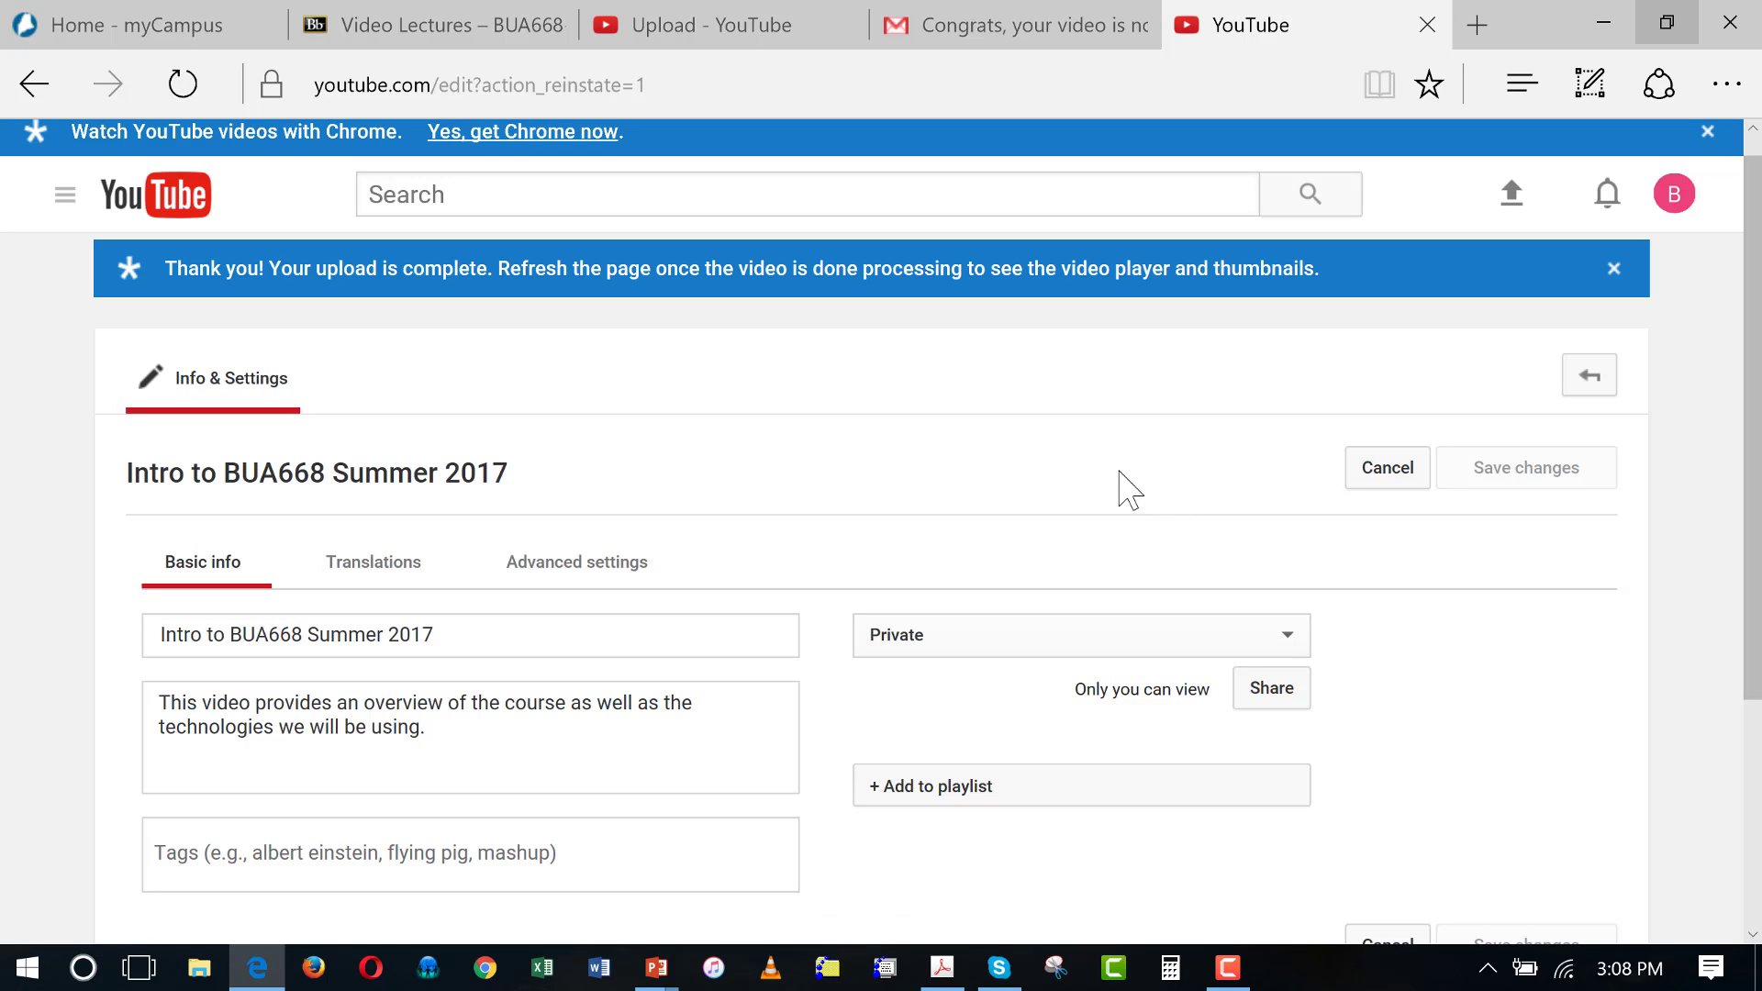
Launch SSH Secure File Transfer from the taskbar and bring up the Quick Connect form
{"action": "left_click", "coordinate": [1606, 26]}
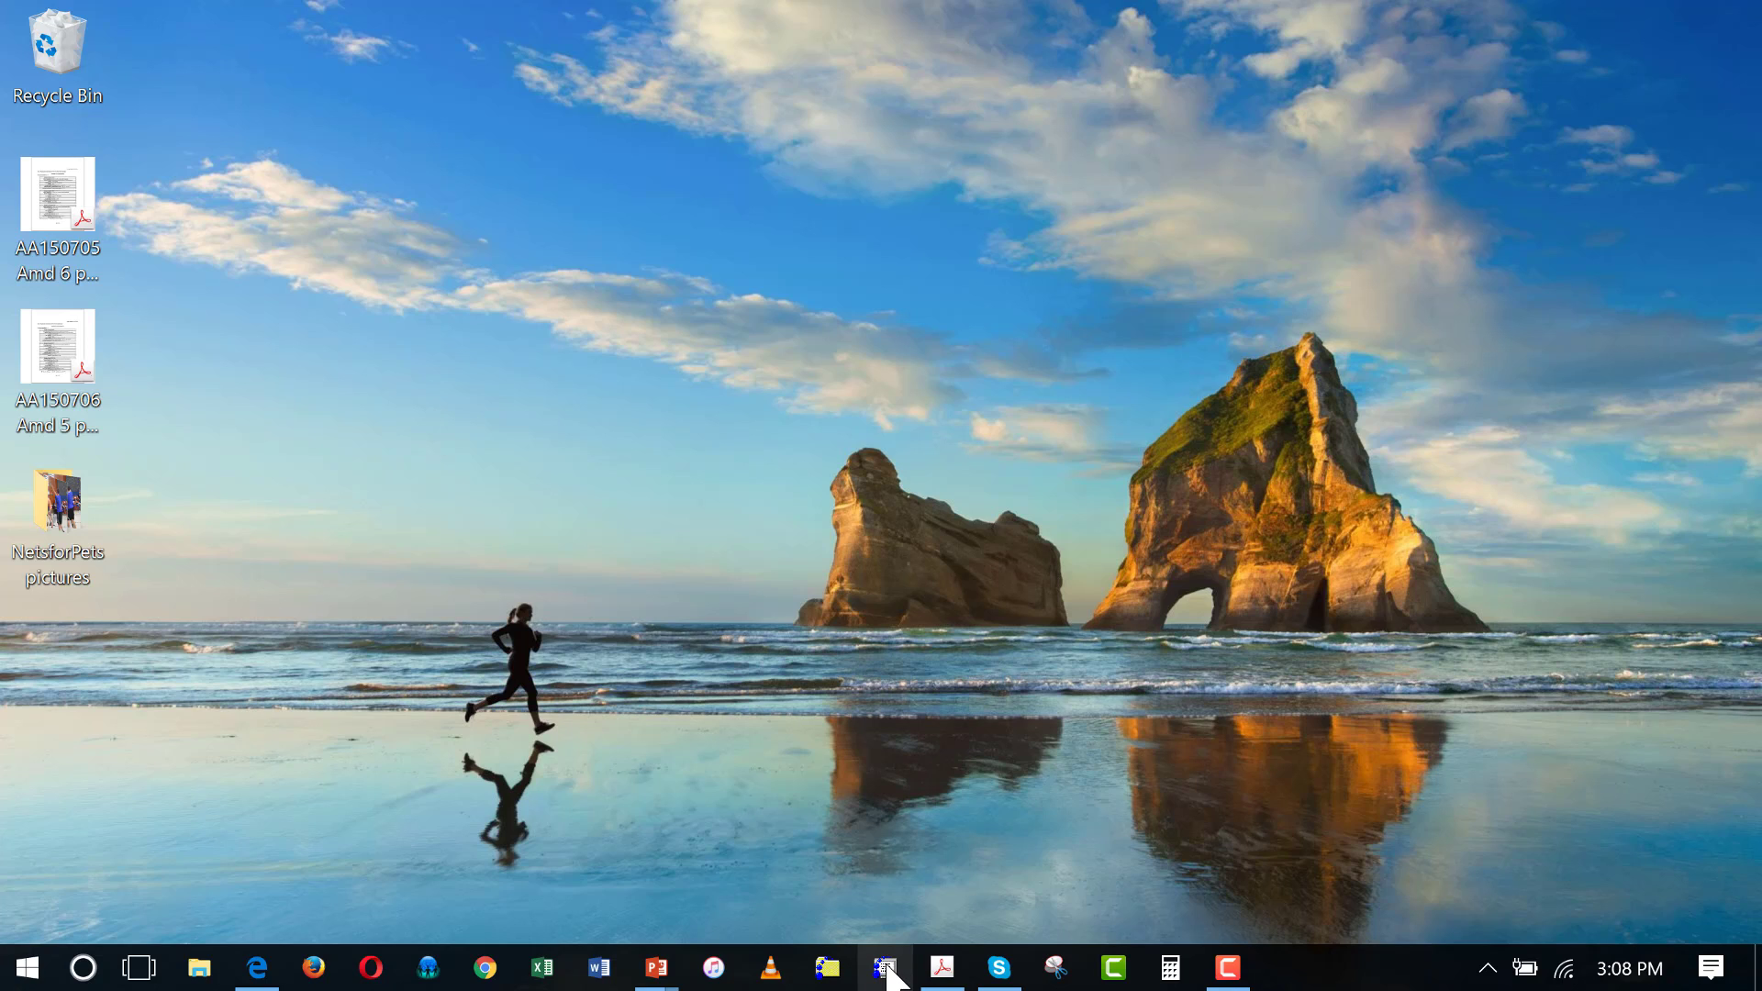
{"action": "left_click", "coordinate": [827, 971]}
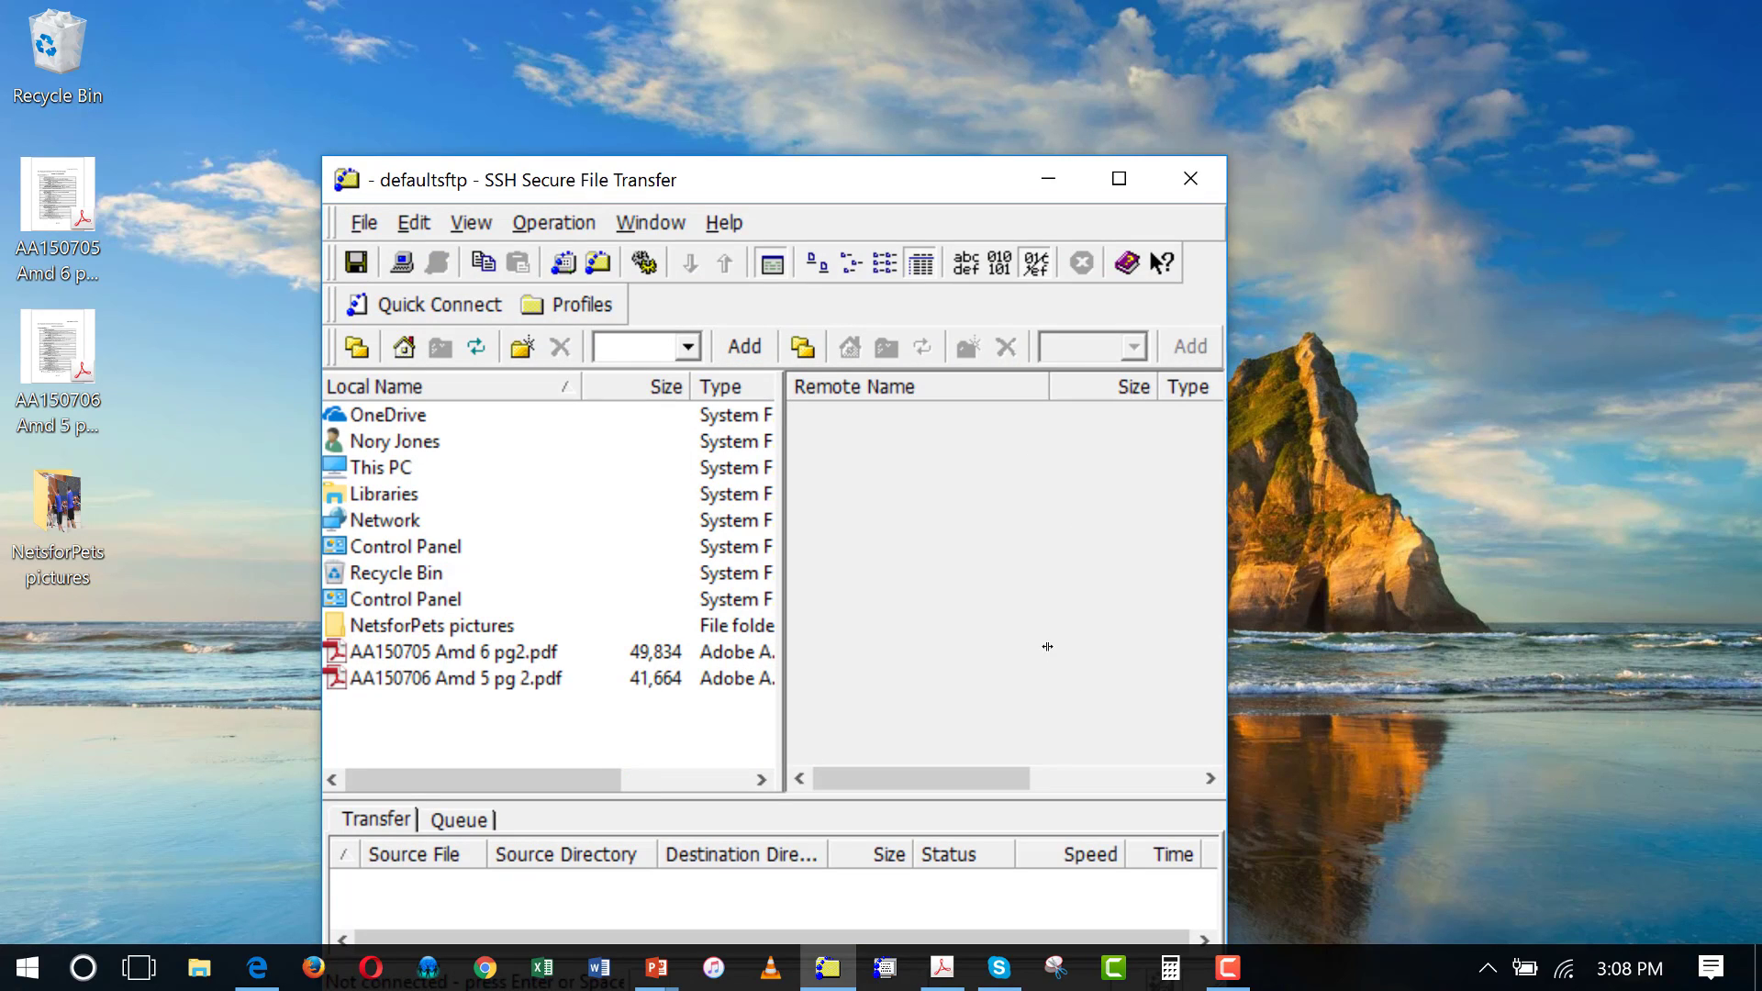
{"action": "left_click", "coordinate": [414, 305]}
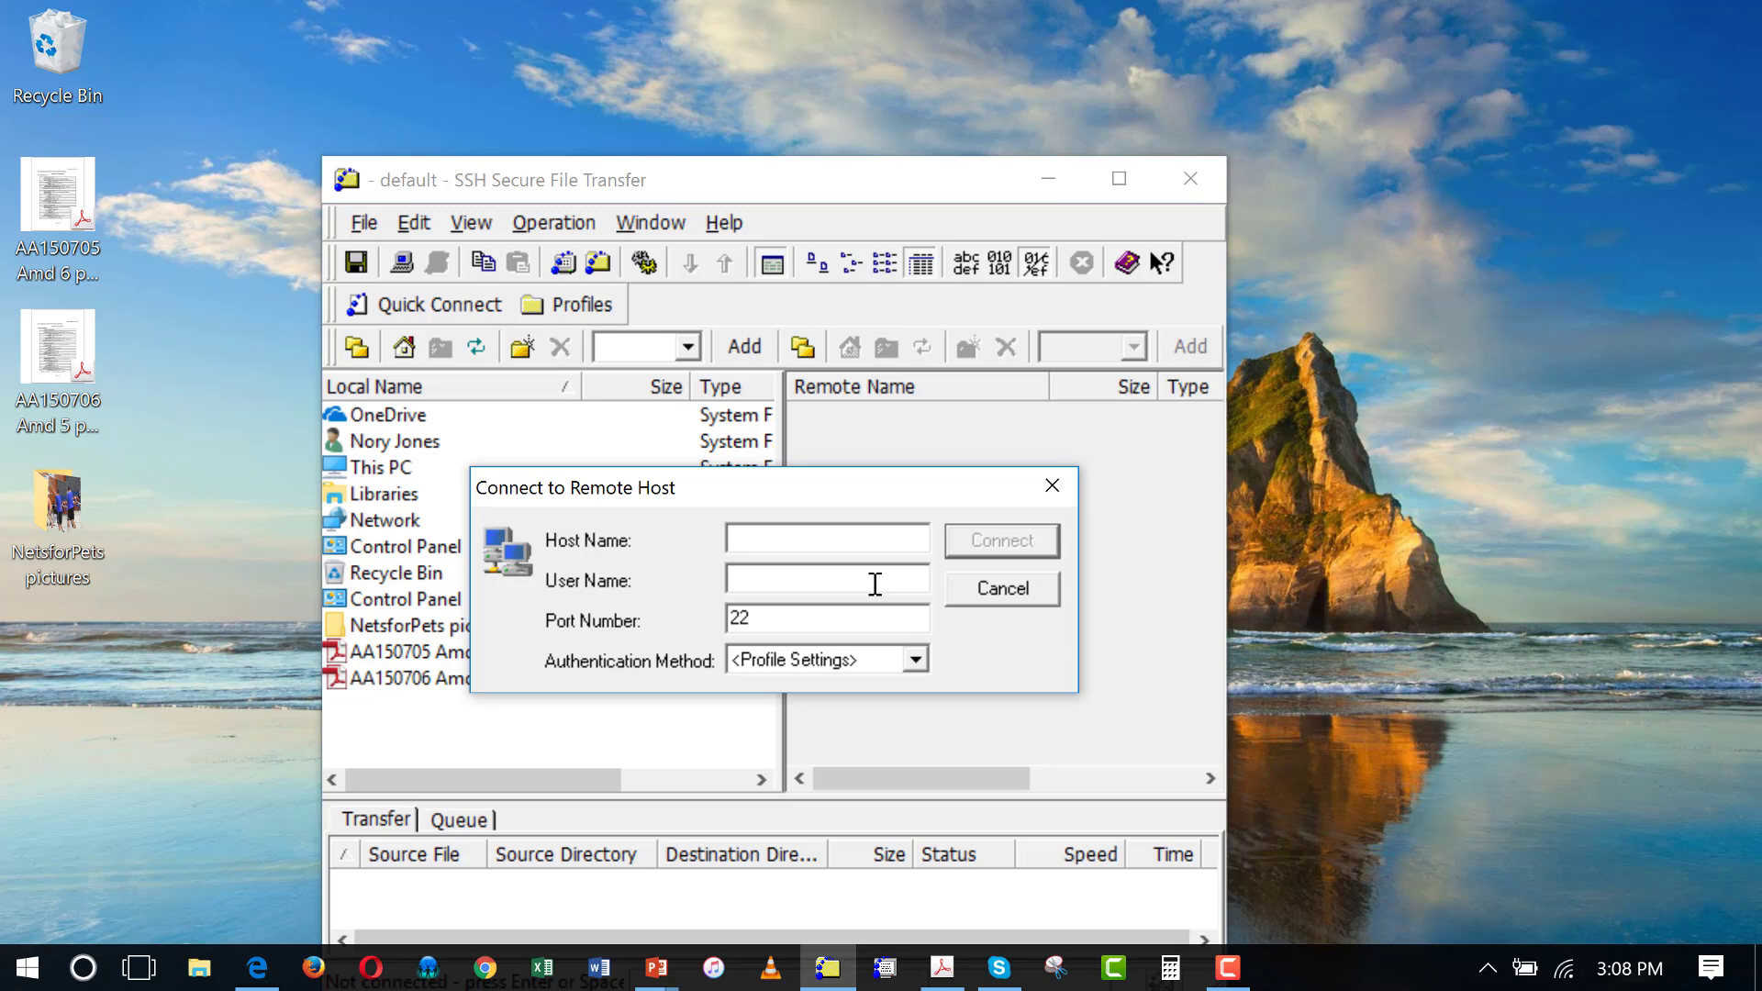
{"action": "type", "text": "www.mbs.maine.edu"}
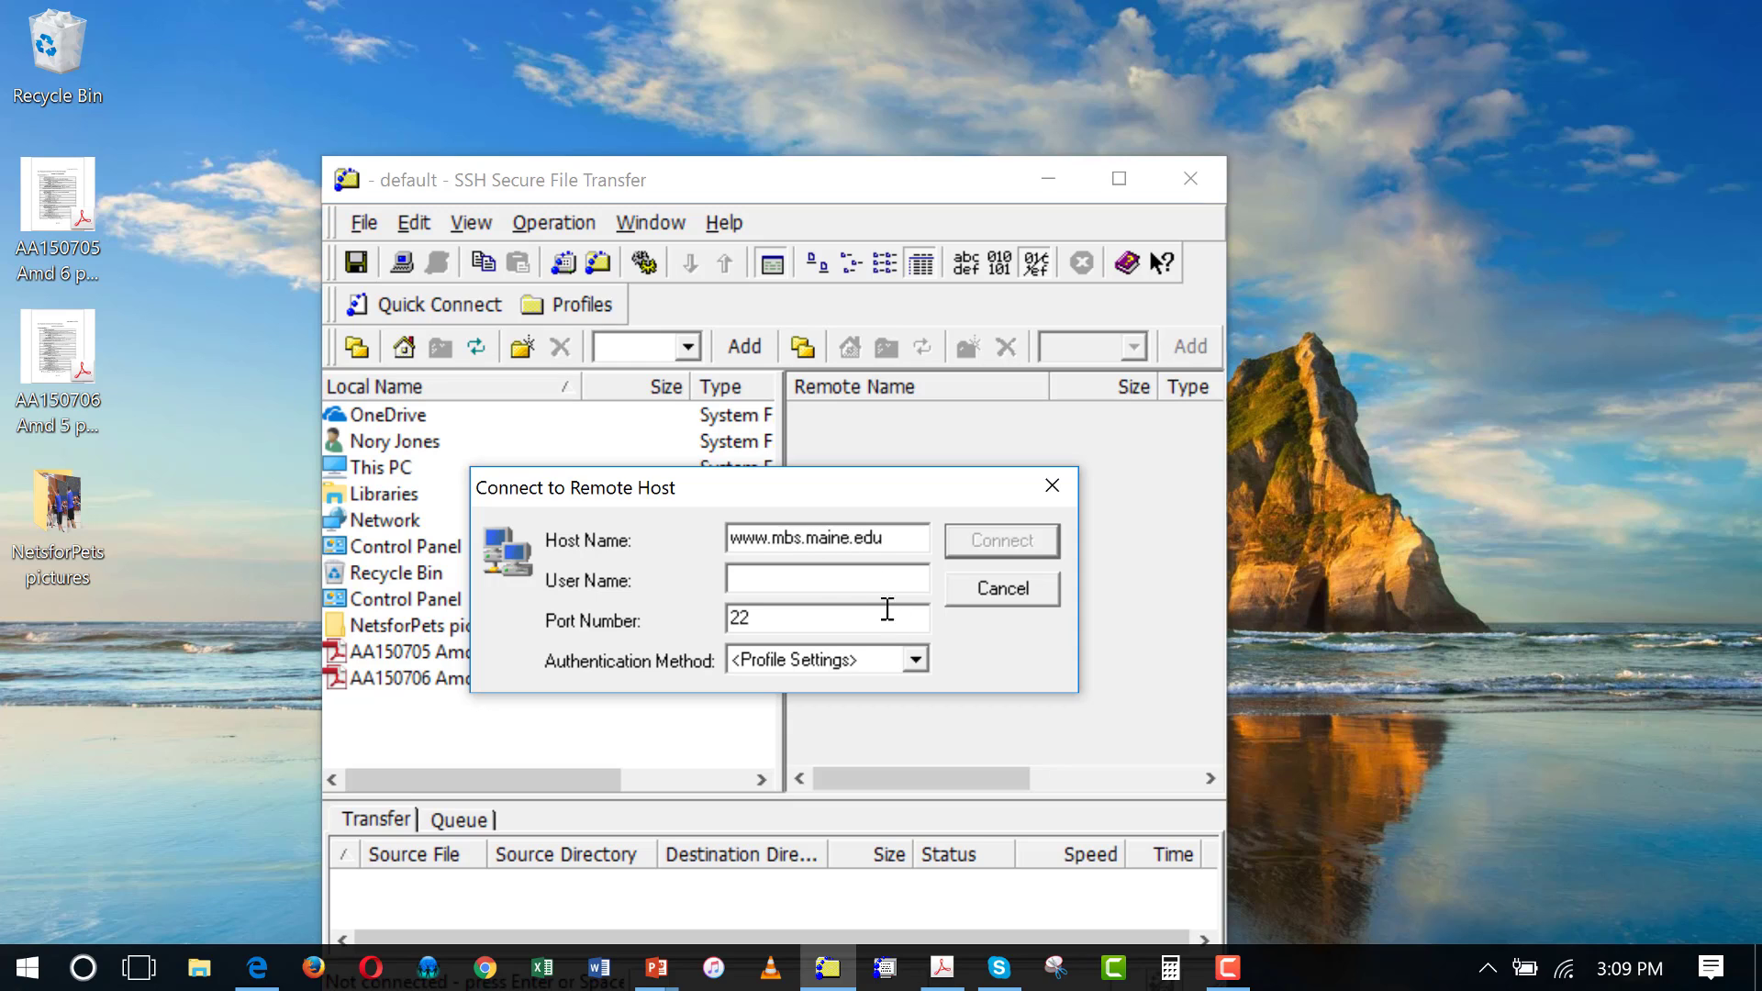
{"action": "left_click", "coordinate": [779, 575]}
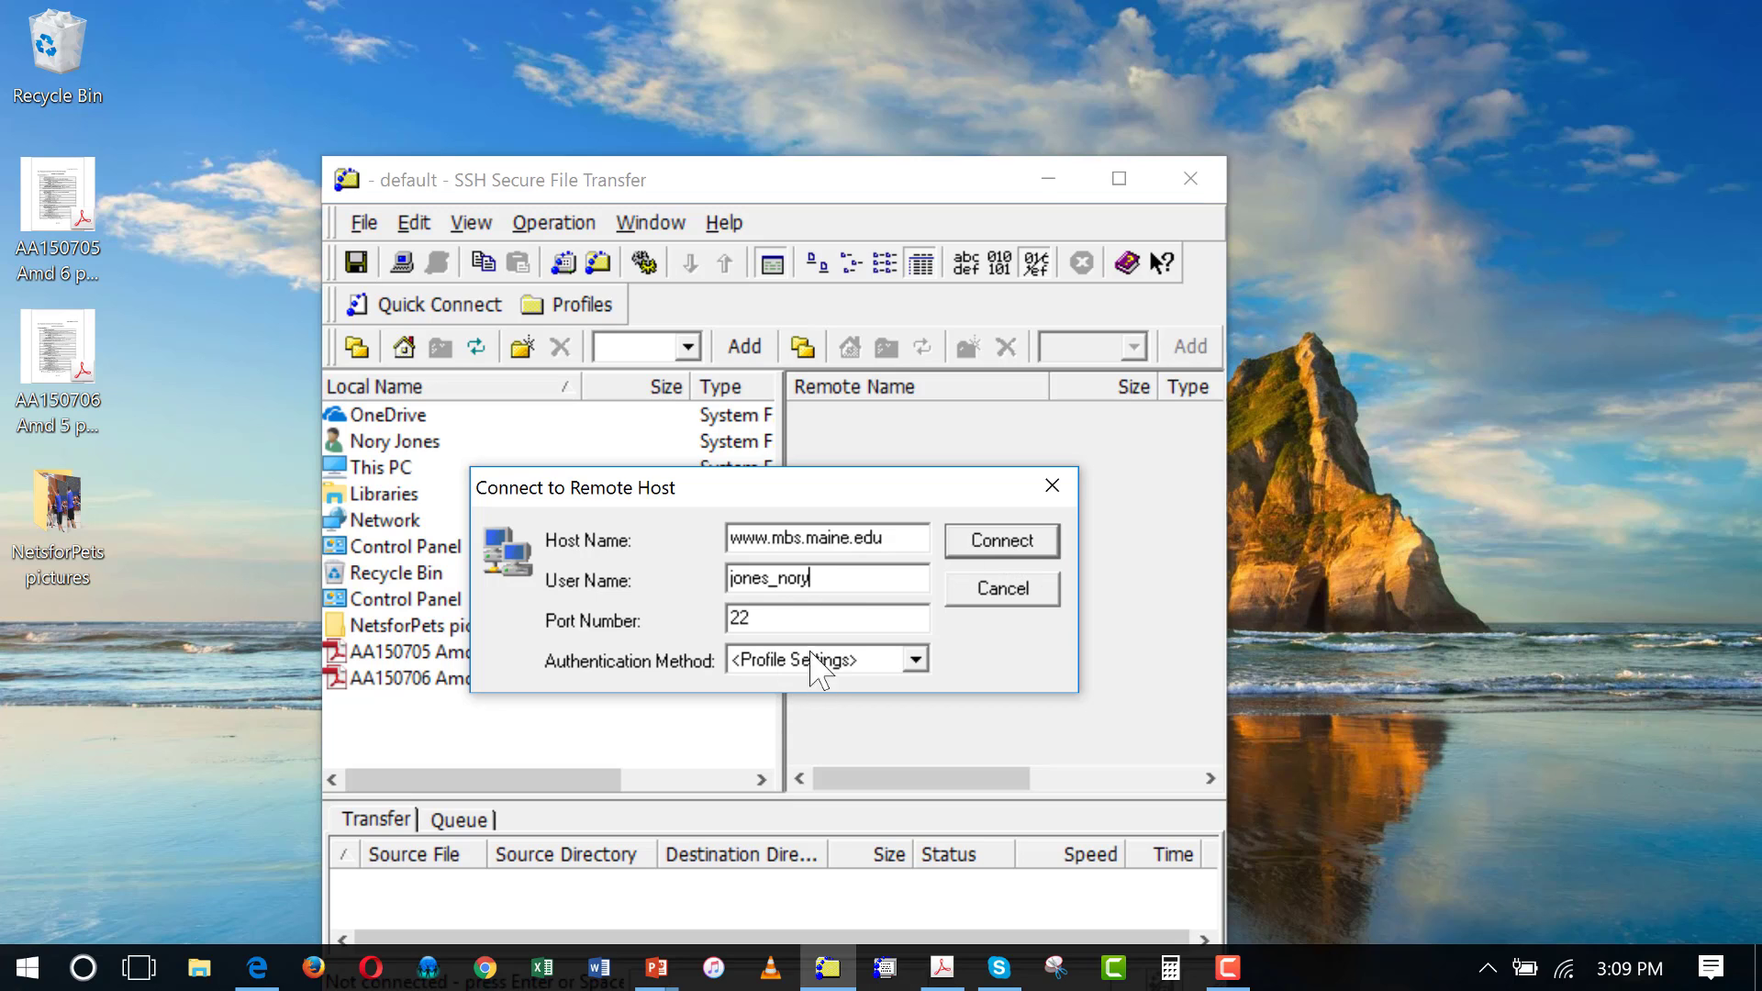
{"action": "left_click", "coordinate": [1002, 546]}
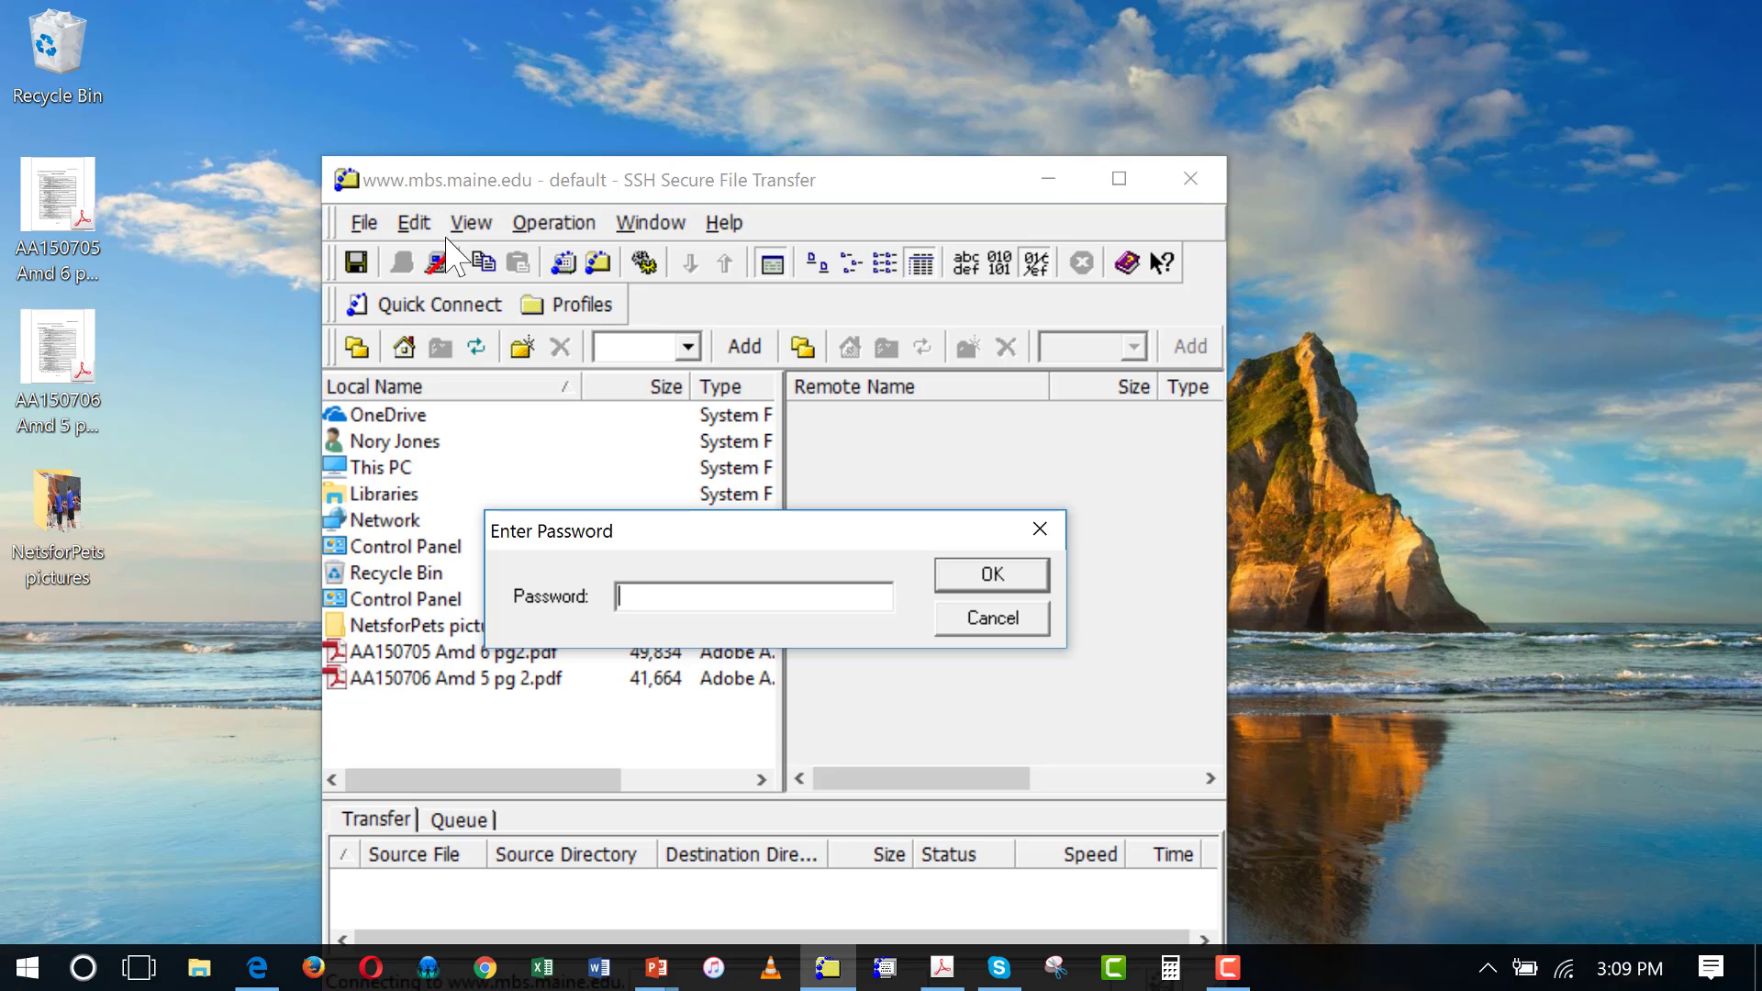
{"action": "type", "text": "**********"}
{"action": "key", "text": "Return"}
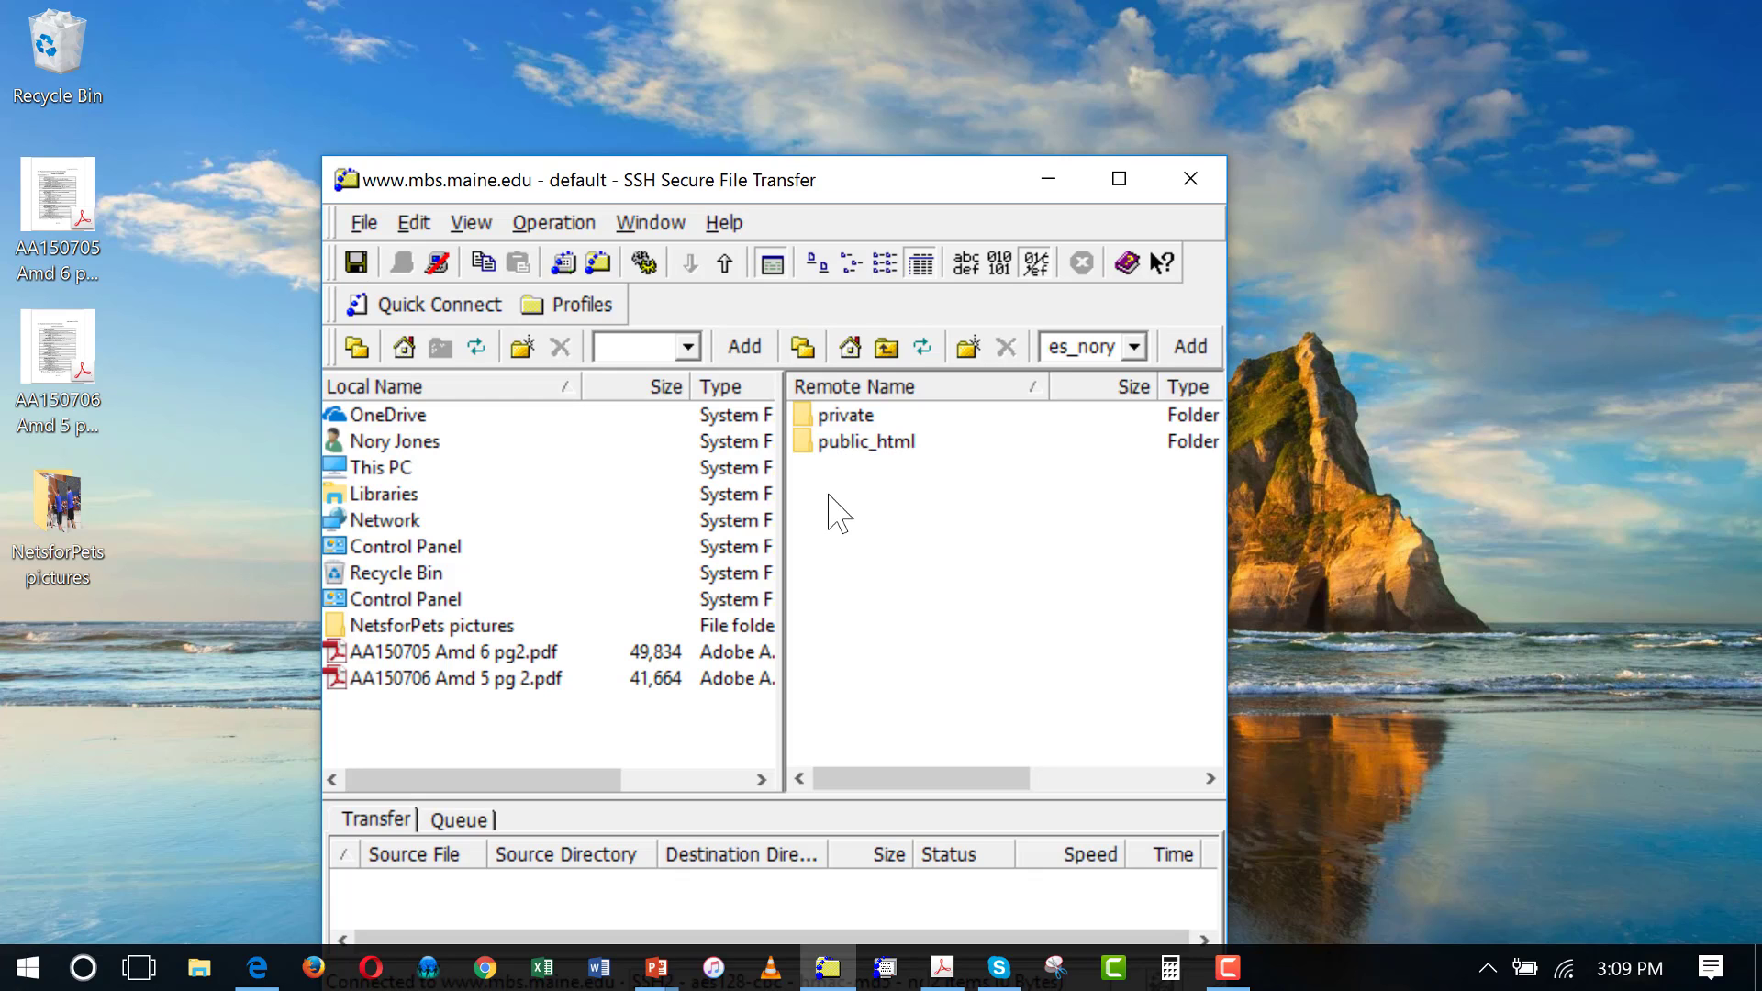
Open the server's public_html folder and browse its files, such as bua268.htm
{"action": "double_click", "coordinate": [840, 442]}
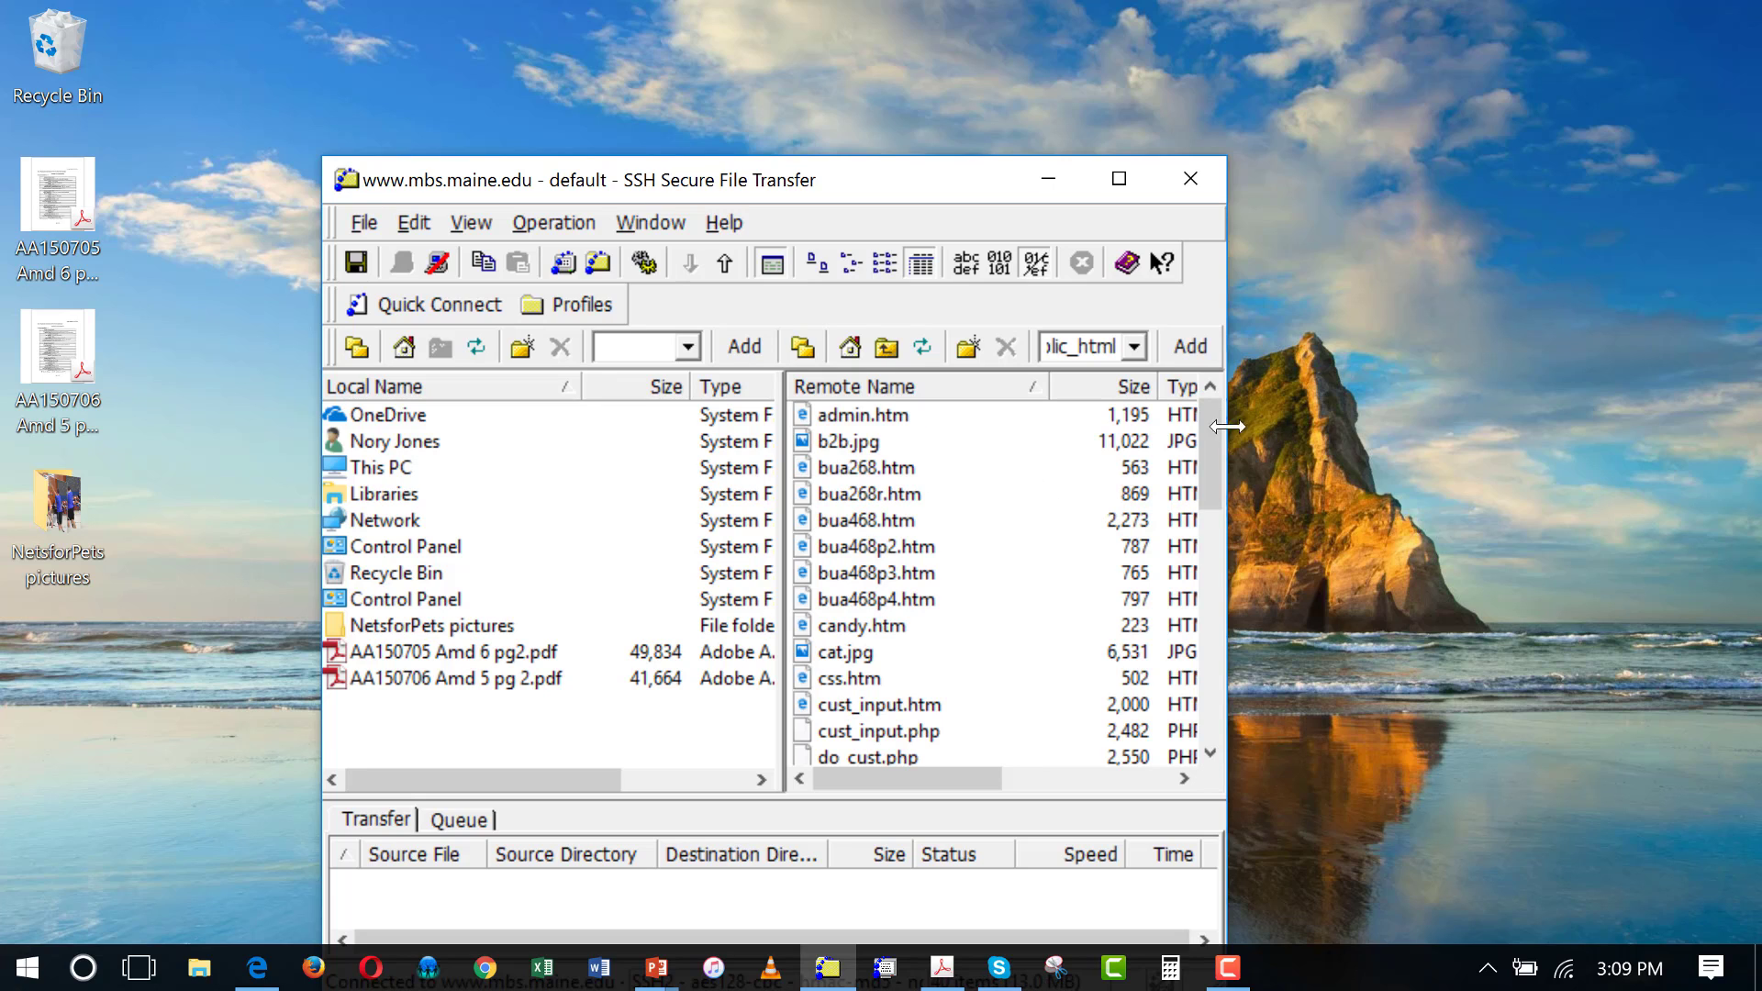
{"action": "mouse_move", "coordinate": [1213, 422]}
{"action": "left_mouse_down"}
{"action": "mouse_move", "coordinate": [1221, 766]}
{"action": "mouse_move", "coordinate": [1220, 424]}
{"action": "left_mouse_up"}
{"action": "mouse_move", "coordinate": [1204, 459]}
{"action": "left_mouse_down"}
{"action": "mouse_move", "coordinate": [1224, 734]}
{"action": "mouse_move", "coordinate": [1195, 467]}
{"action": "left_mouse_up"}
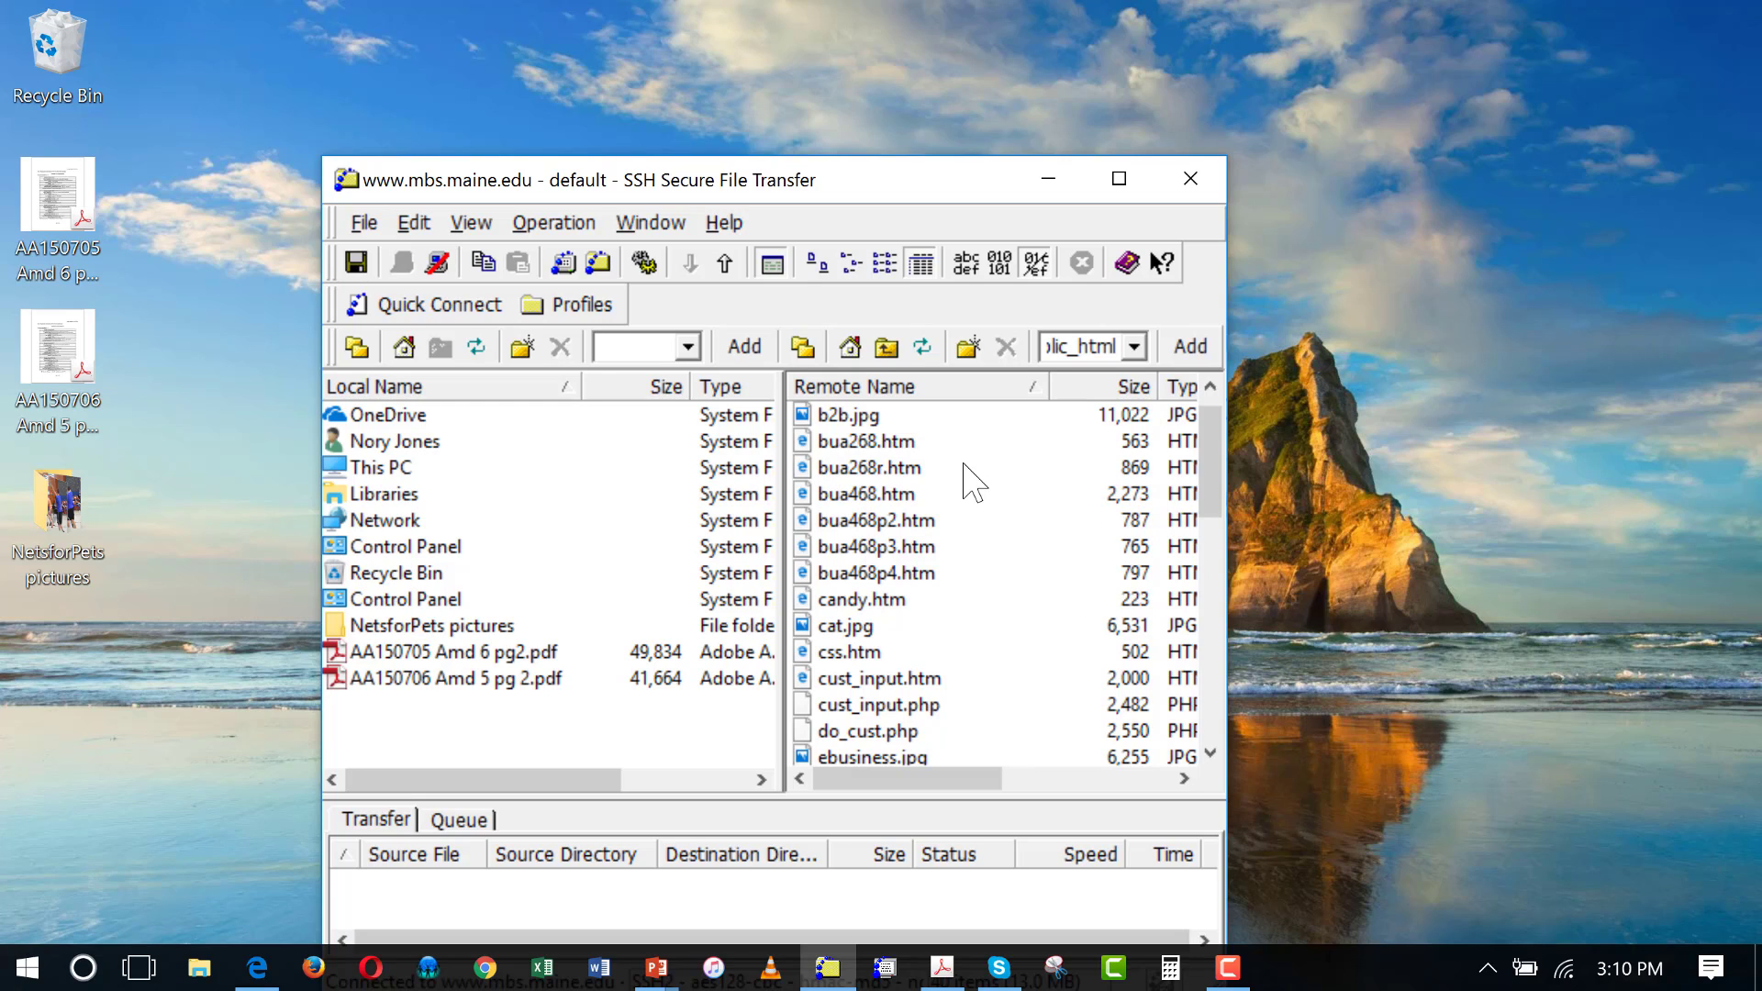
Drag bua268.htm onto the local desktop, dismissing the first transfer error and retrying
{"action": "left_click", "coordinate": [881, 441]}
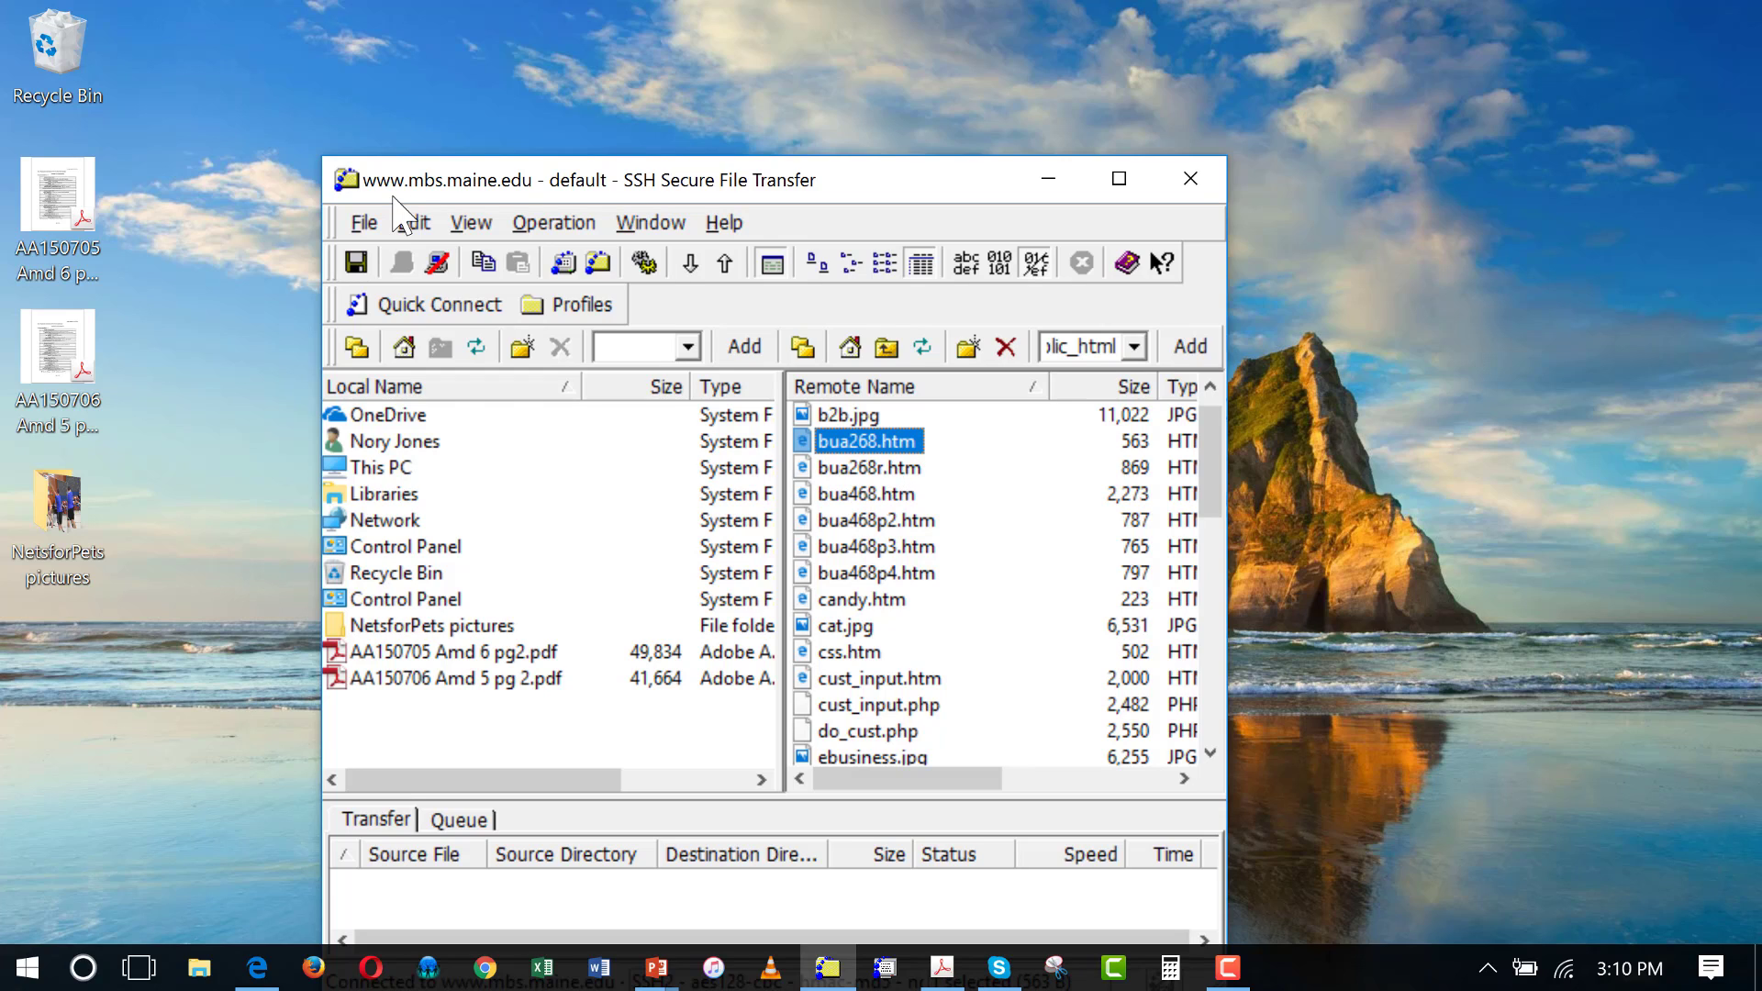
{"action": "left_click_drag", "start_coordinate": [867, 442], "coordinate": [401, 716]}
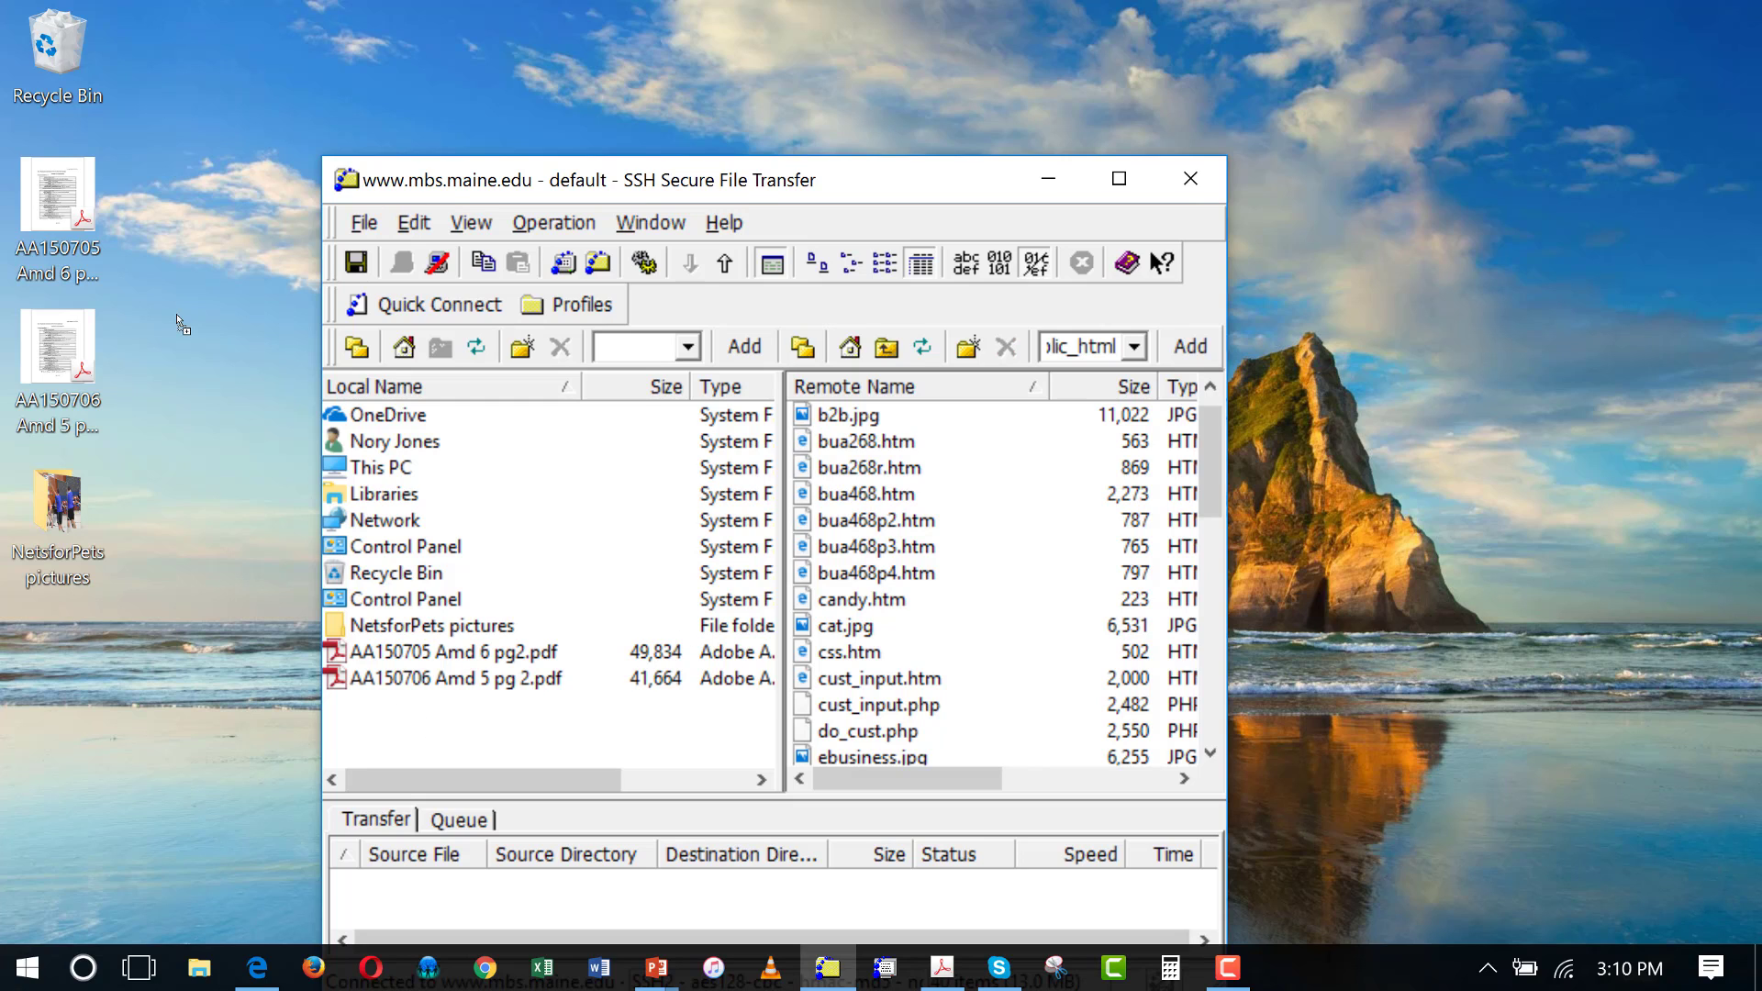
{"action": "left_click", "coordinate": [776, 663]}
{"action": "left_click", "coordinate": [867, 445]}
{"action": "left_click_drag", "start_coordinate": [867, 442], "coordinate": [237, 255]}
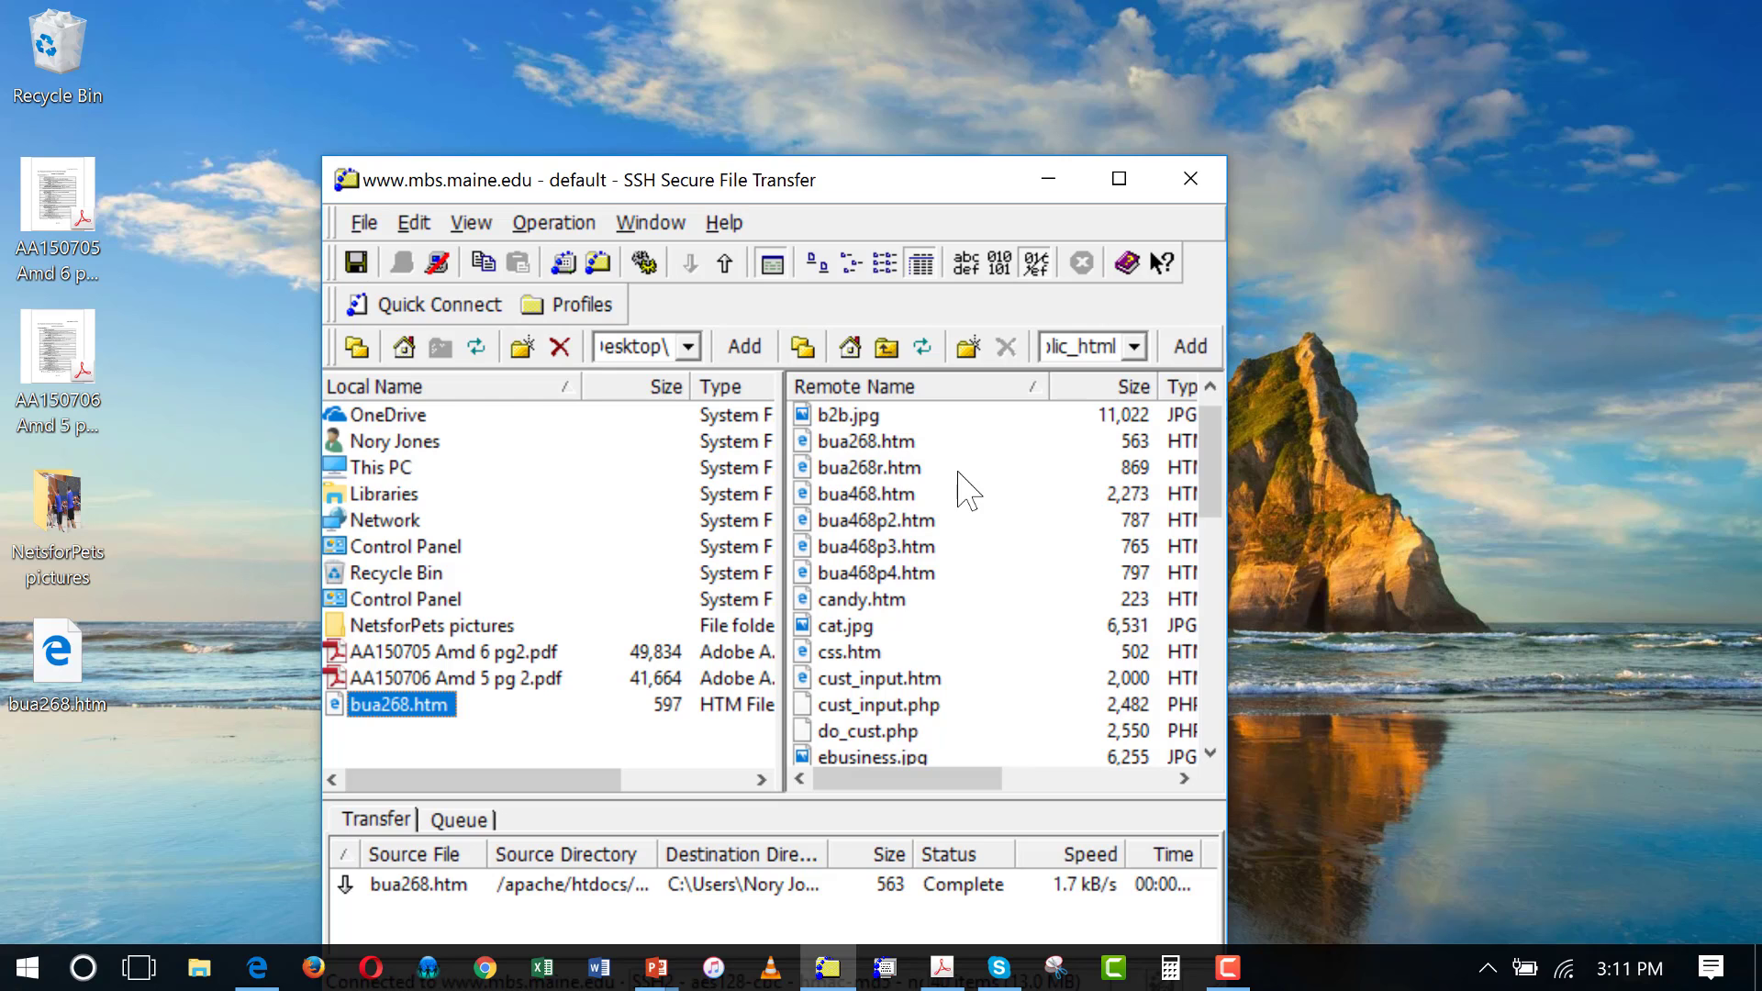
{"action": "left_click", "coordinate": [439, 266]}
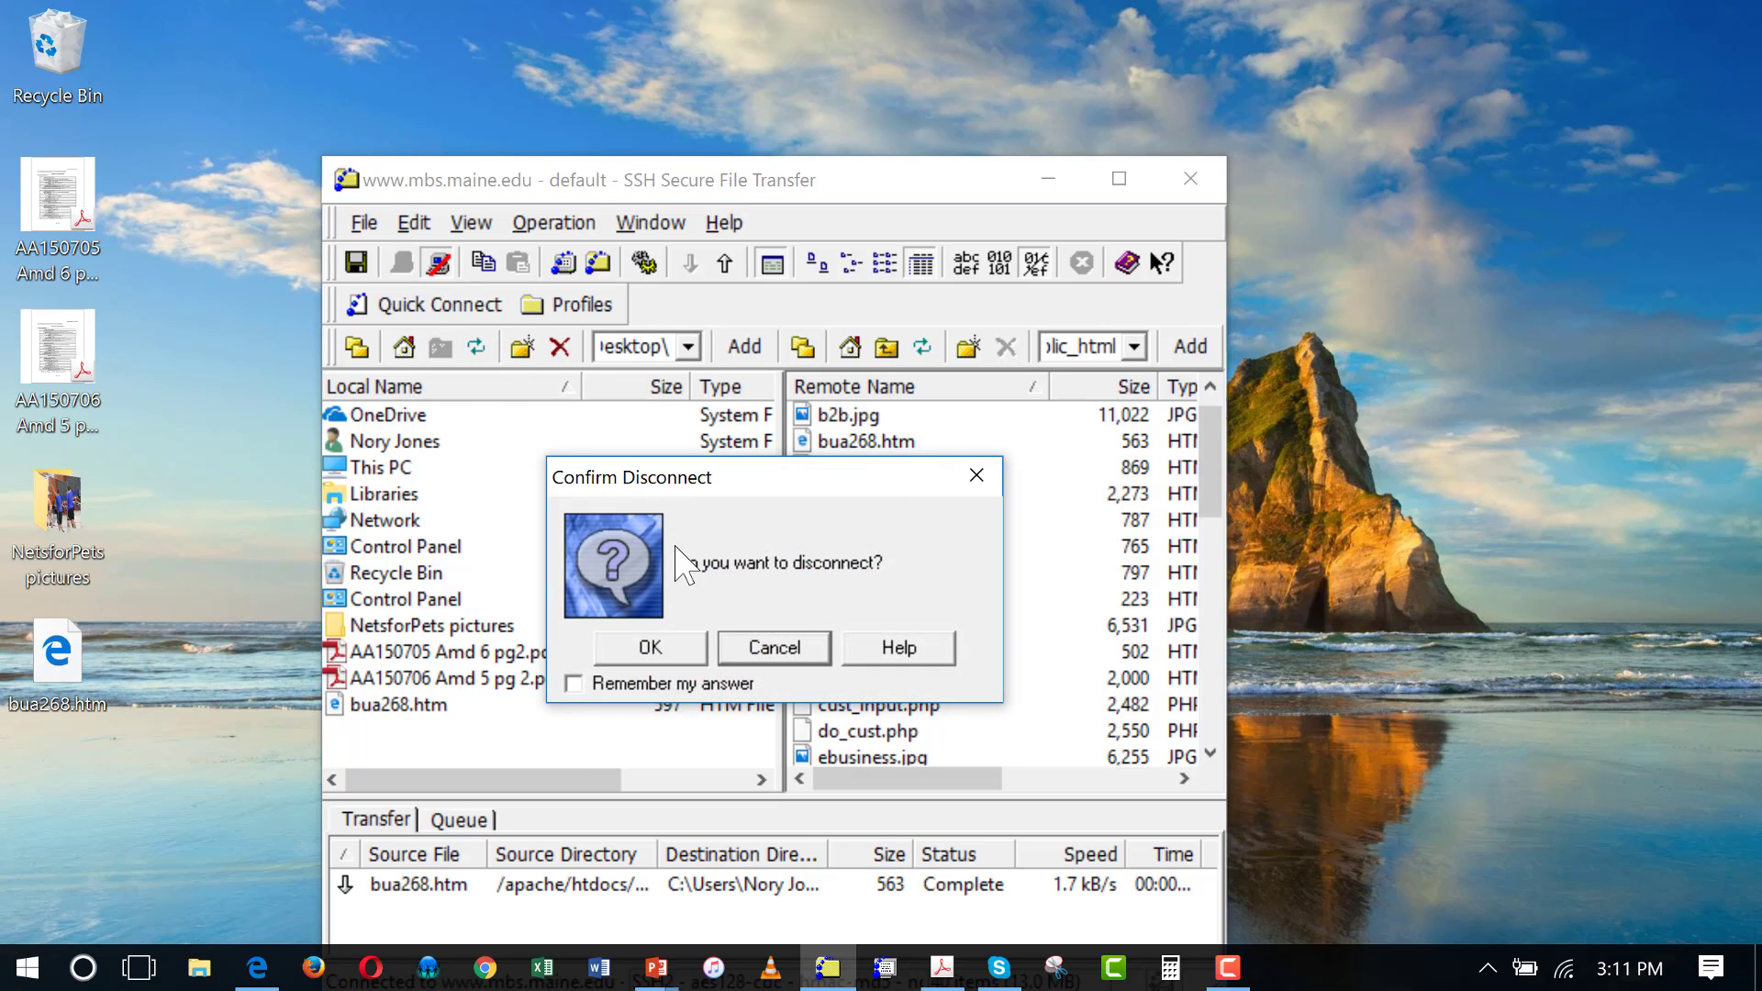
{"action": "left_click", "coordinate": [650, 647]}
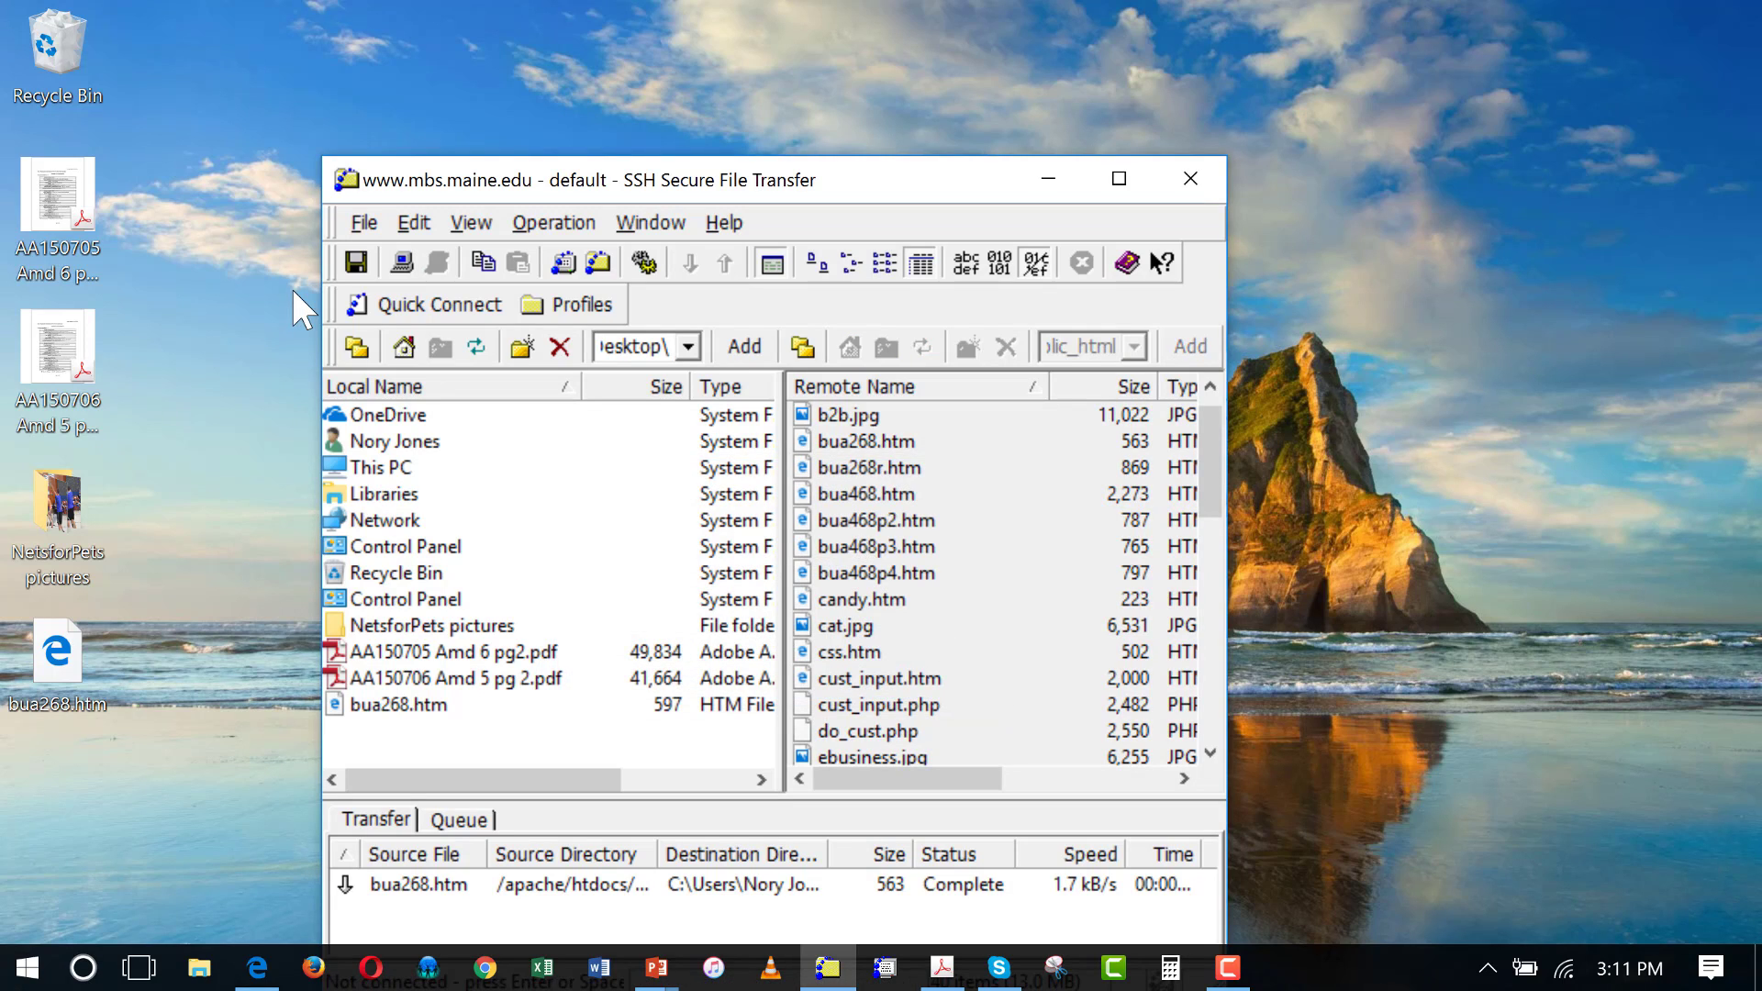